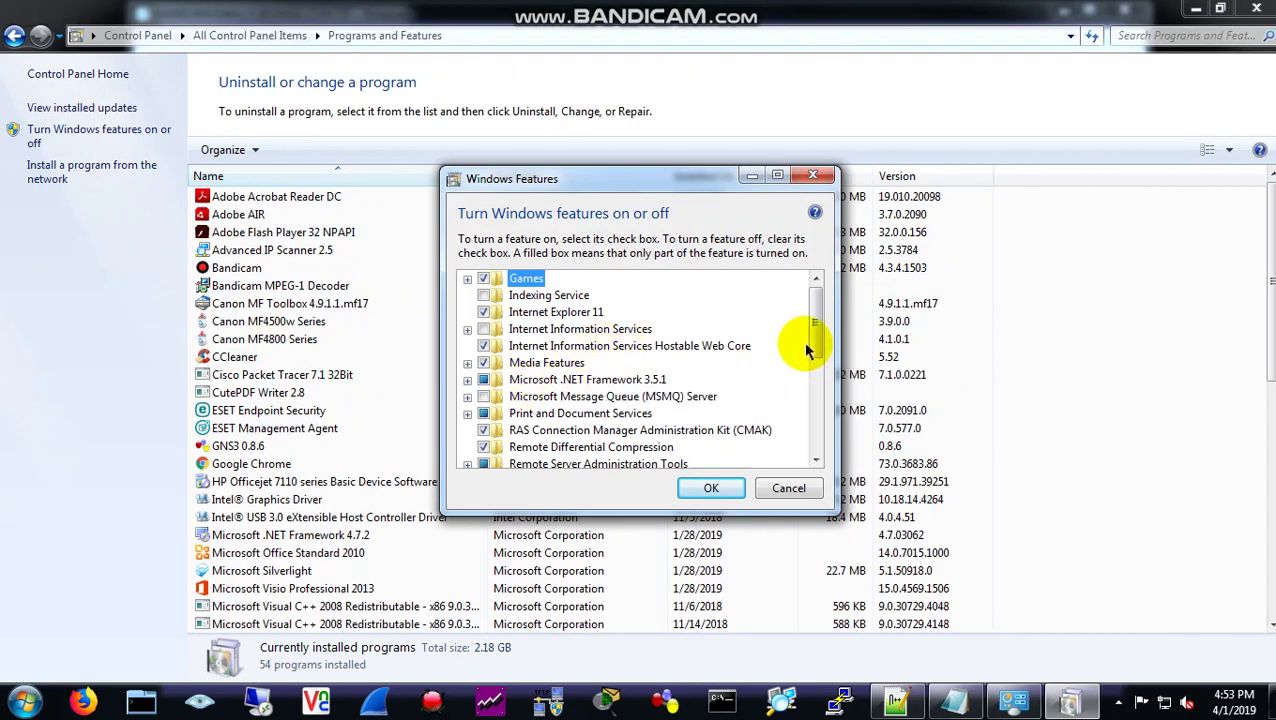
- Tick FTP Extensibility and FTP Service under Internet Information Services' FTP Server
{"action": "left_click", "coordinate": [467, 330]}
{"action": "left_click", "coordinate": [485, 346]}
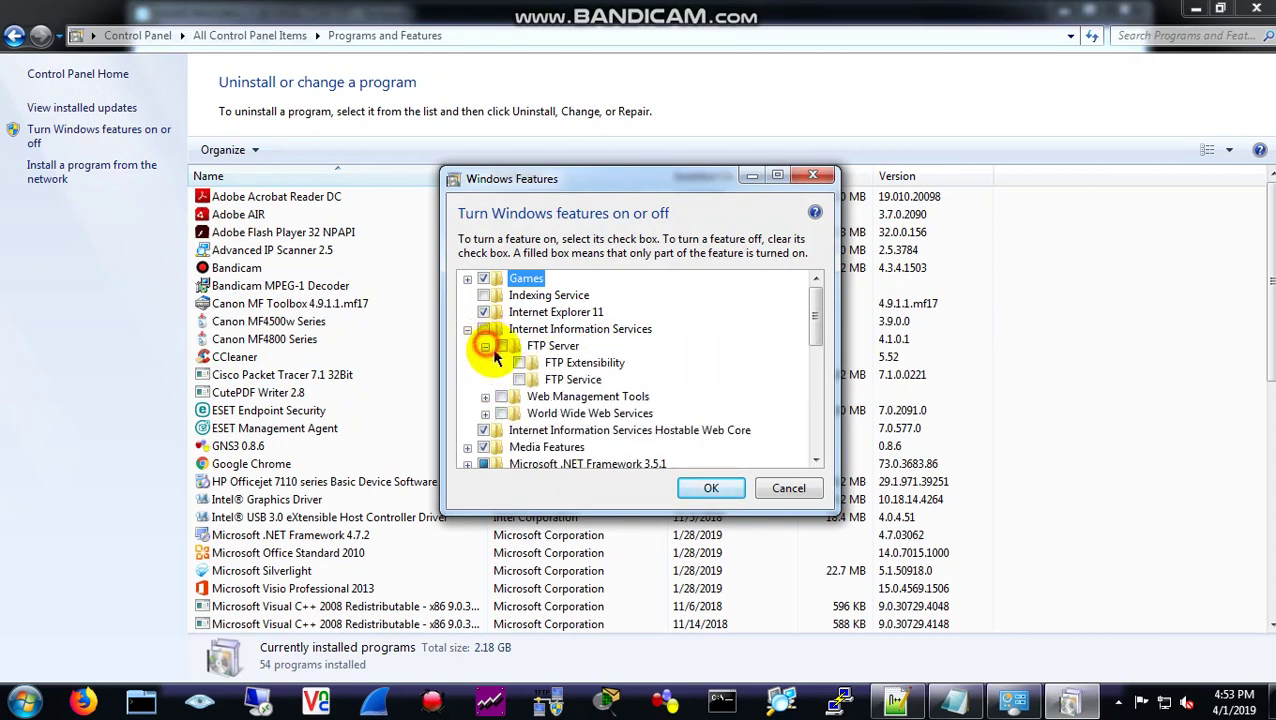
{"action": "left_click", "coordinate": [501, 346]}
{"action": "left_click", "coordinate": [519, 362]}
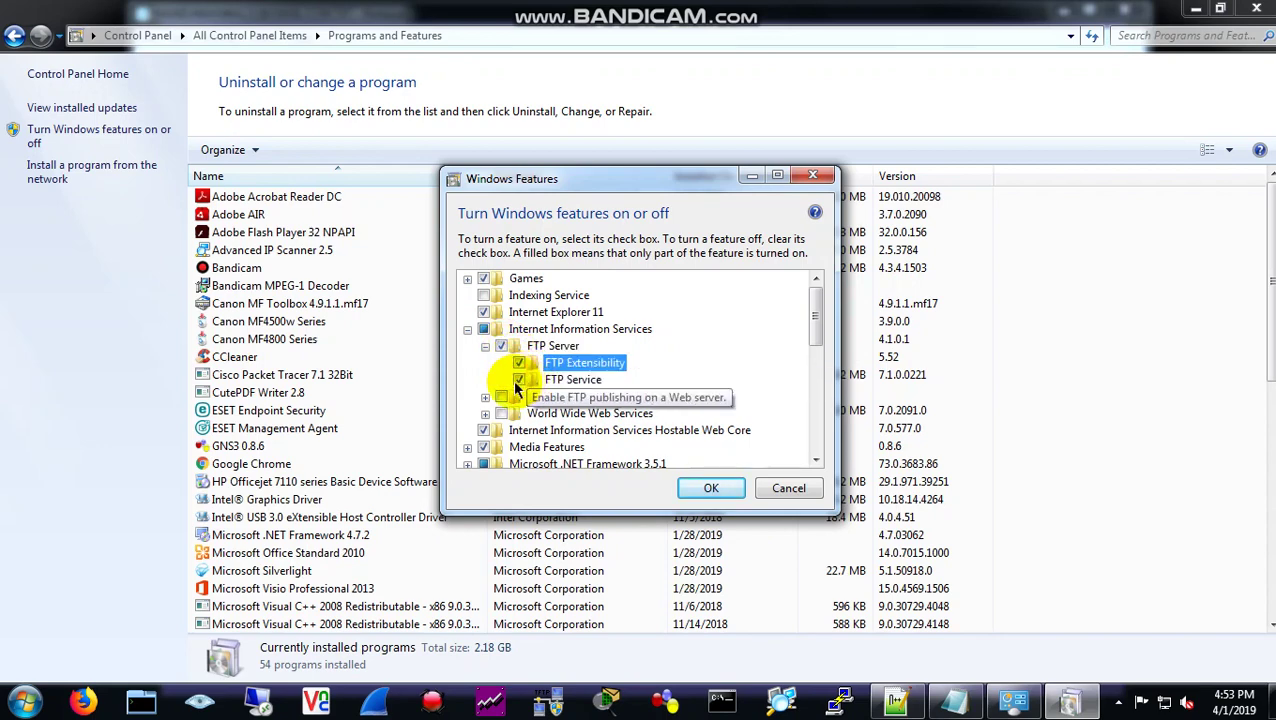
- Enable IIS 6 Management Compatibility, IIS Management Scripts and Tools, and IIS Management Service under Web Management Tools
{"action": "left_click", "coordinate": [485, 397]}
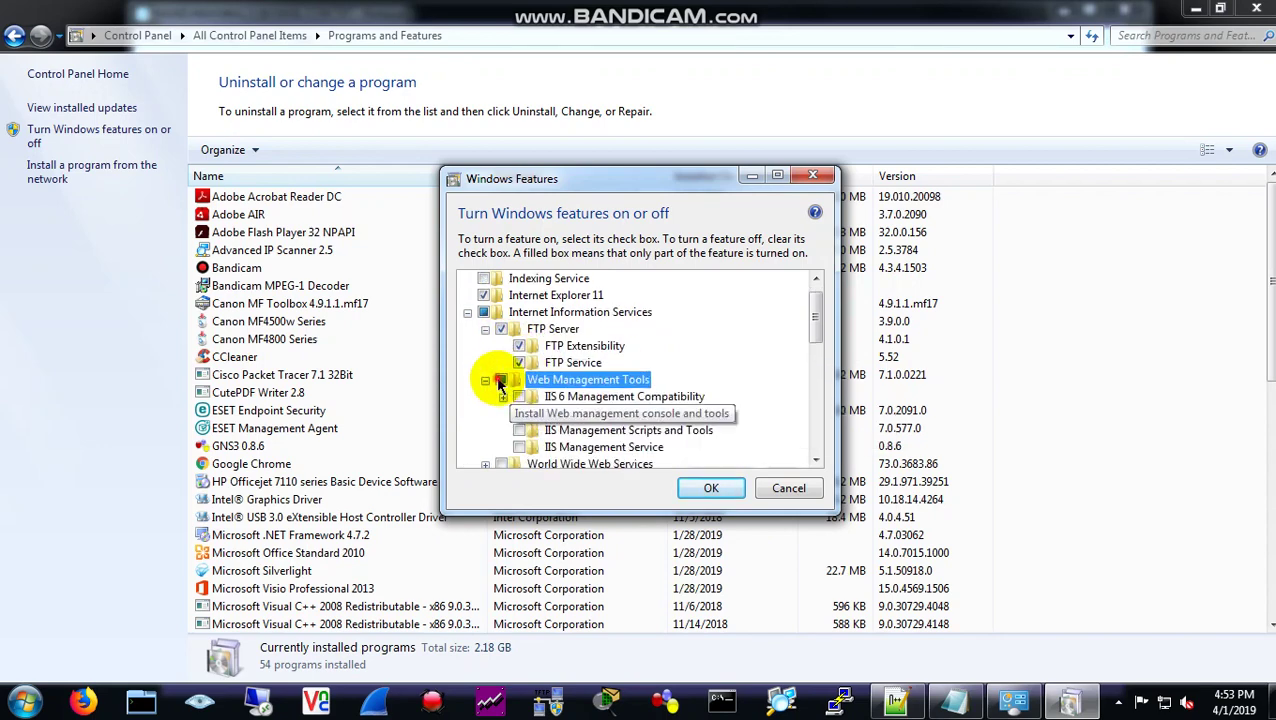
{"action": "left_click", "coordinate": [503, 397]}
{"action": "left_click", "coordinate": [519, 362]}
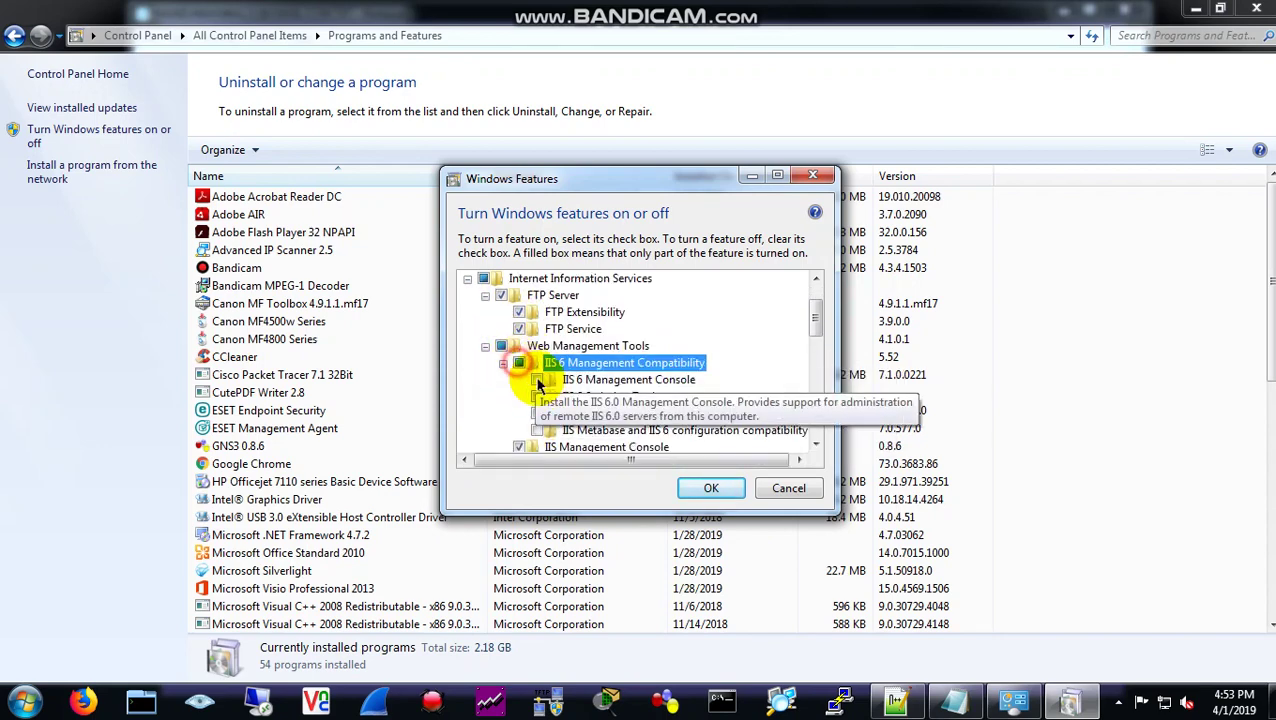
{"action": "left_click", "coordinate": [536, 414]}
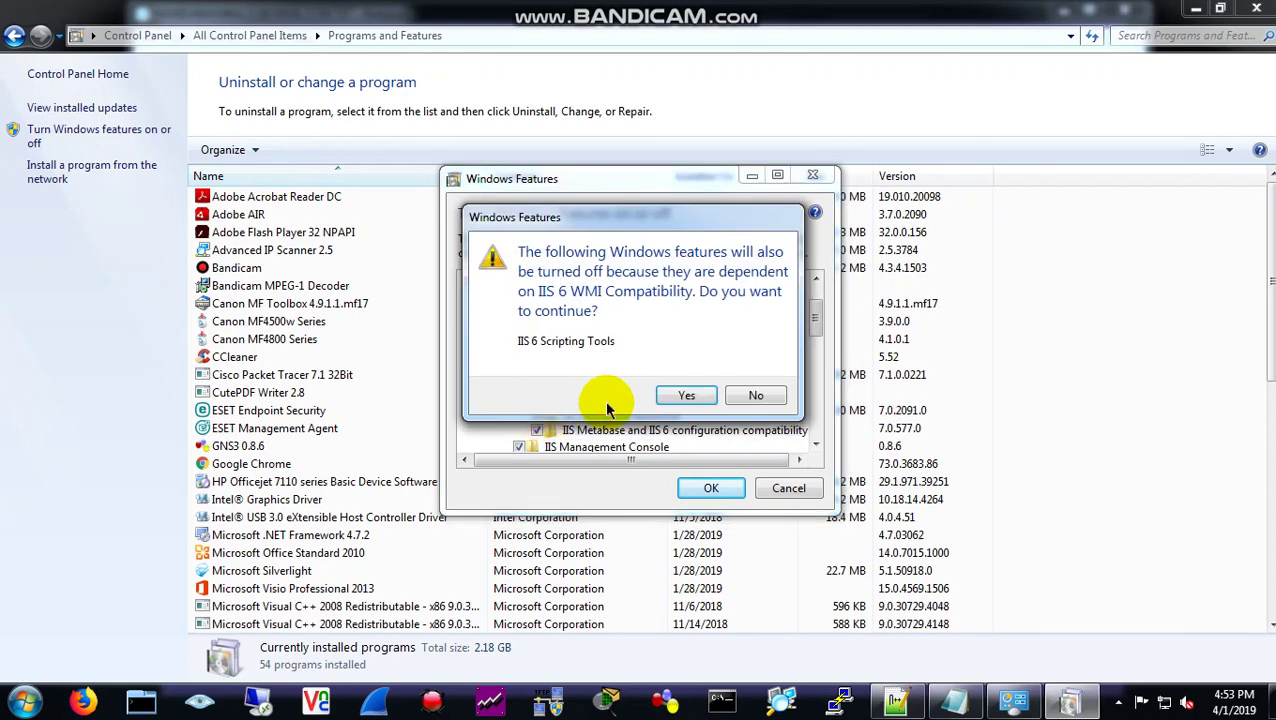
{"action": "key", "text": "Return"}
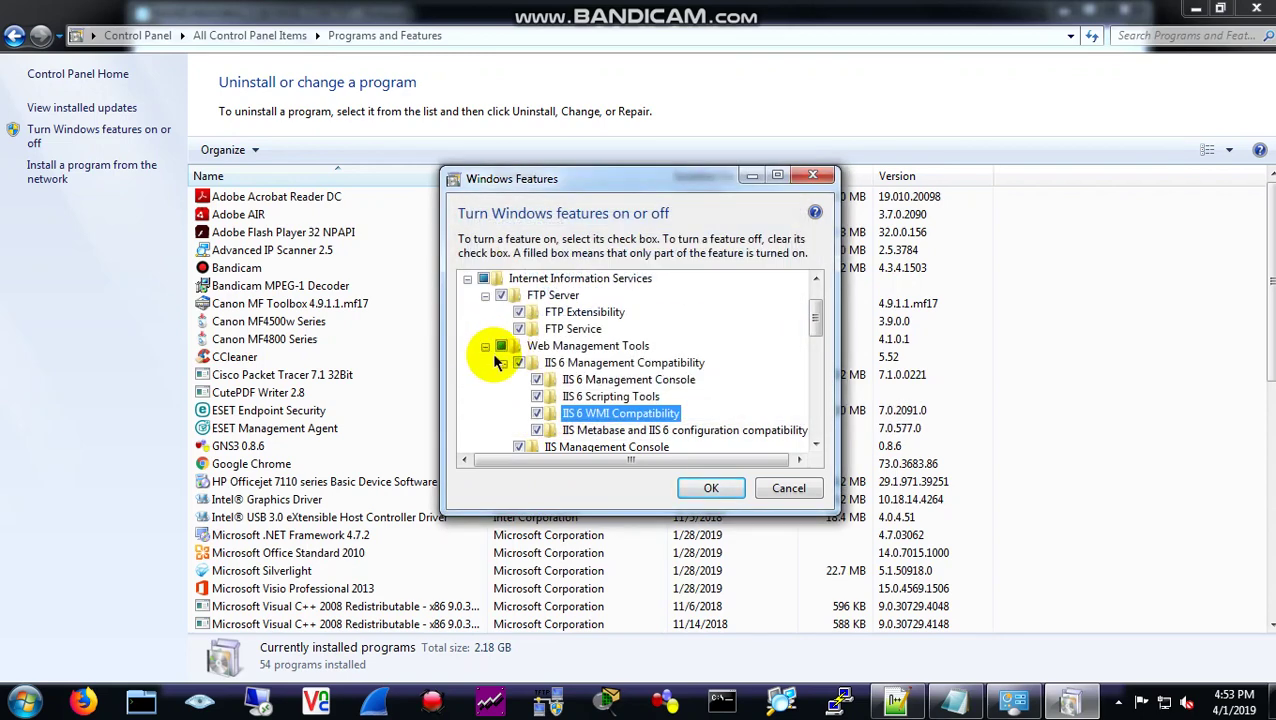
{"action": "left_click", "coordinate": [501, 362]}
{"action": "left_click", "coordinate": [519, 397]}
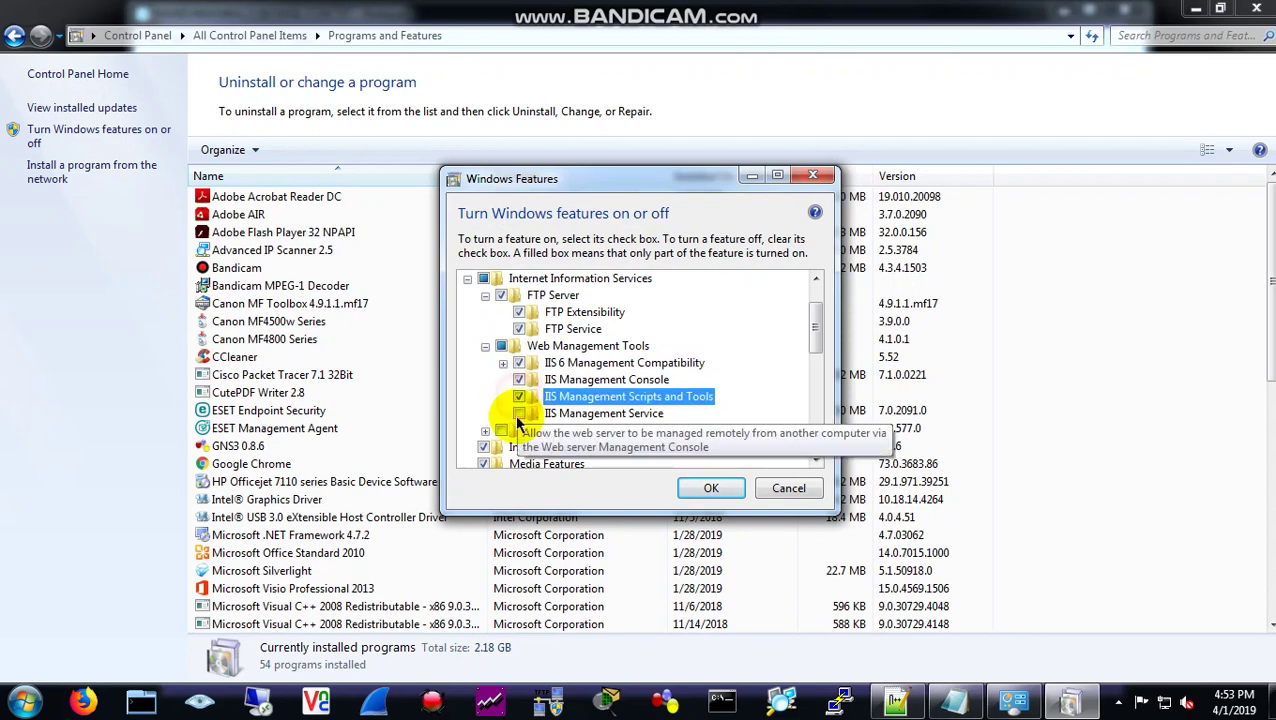
{"action": "left_click", "coordinate": [519, 413]}
{"action": "left_click", "coordinate": [485, 430]}
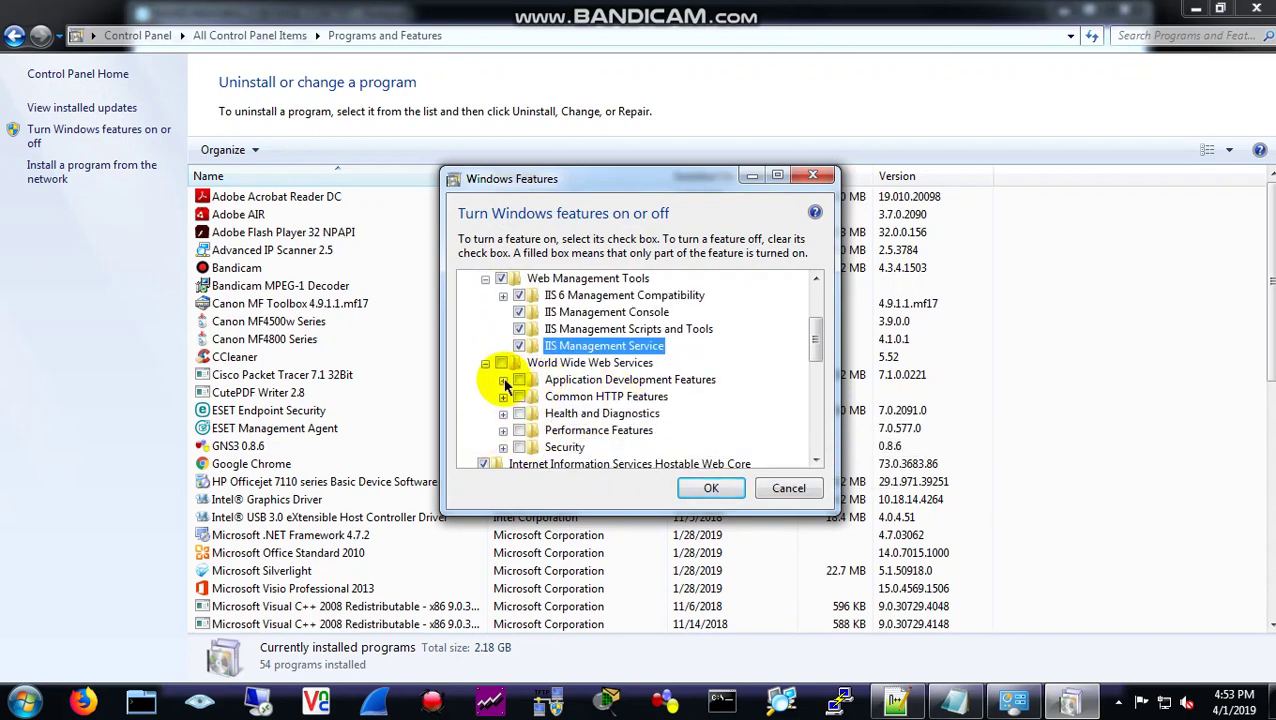
- Enable .NET Extensibility, ASP, ASP.NET, CGI and Server-Side Includes under Application Development Features
{"action": "left_click", "coordinate": [503, 380]}
{"action": "left_click", "coordinate": [519, 329]}
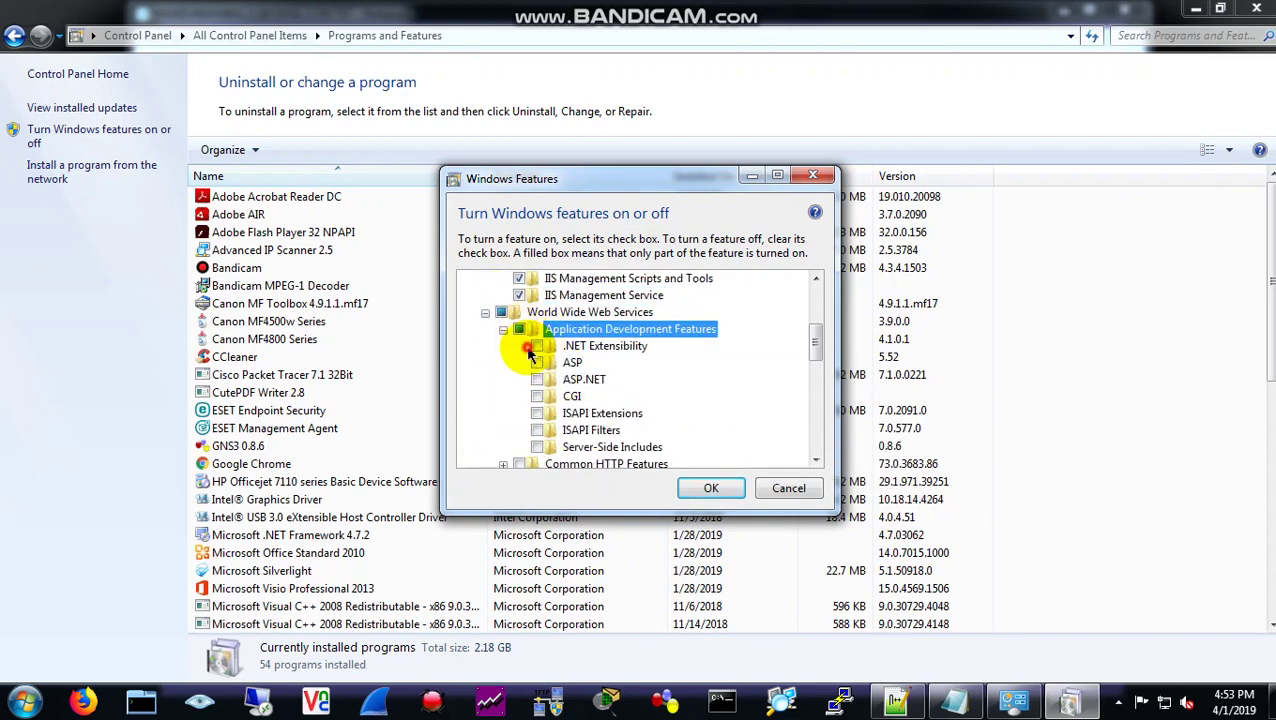
{"action": "left_click", "coordinate": [536, 346]}
{"action": "left_click", "coordinate": [536, 362]}
{"action": "left_click", "coordinate": [536, 379]}
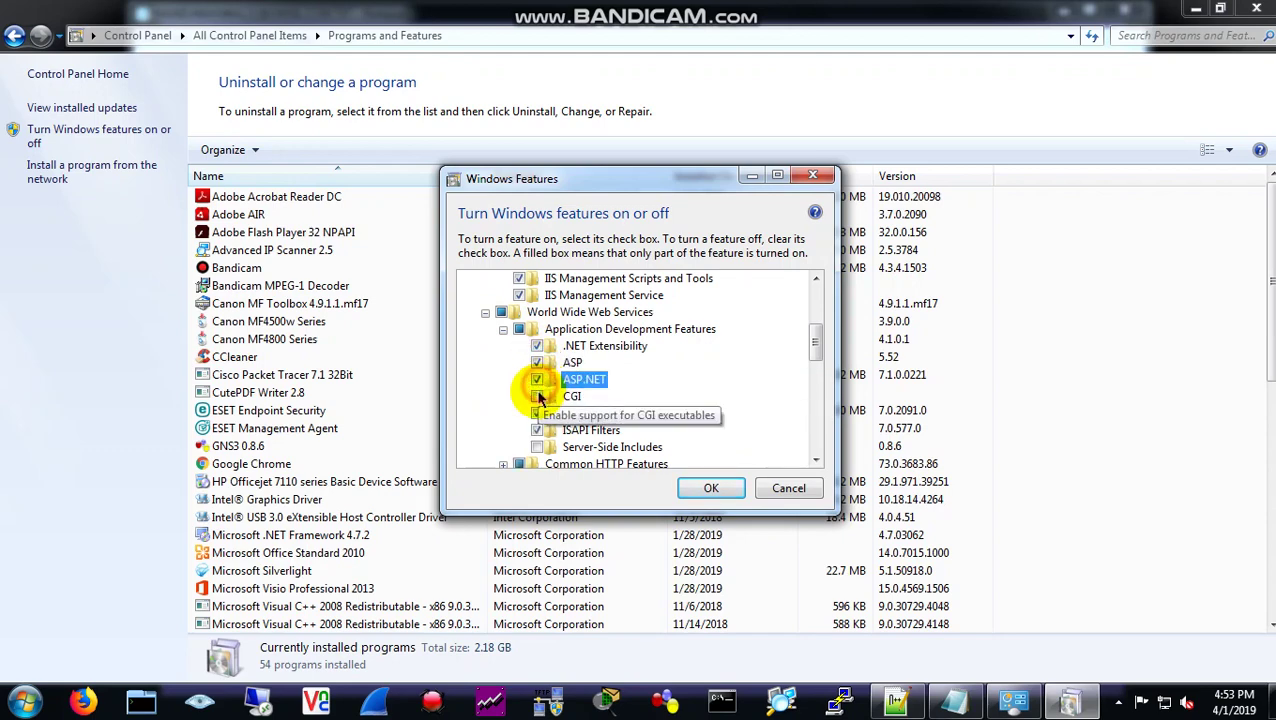
{"action": "left_click", "coordinate": [537, 397]}
{"action": "left_click", "coordinate": [536, 447]}
{"action": "left_click", "coordinate": [503, 329]}
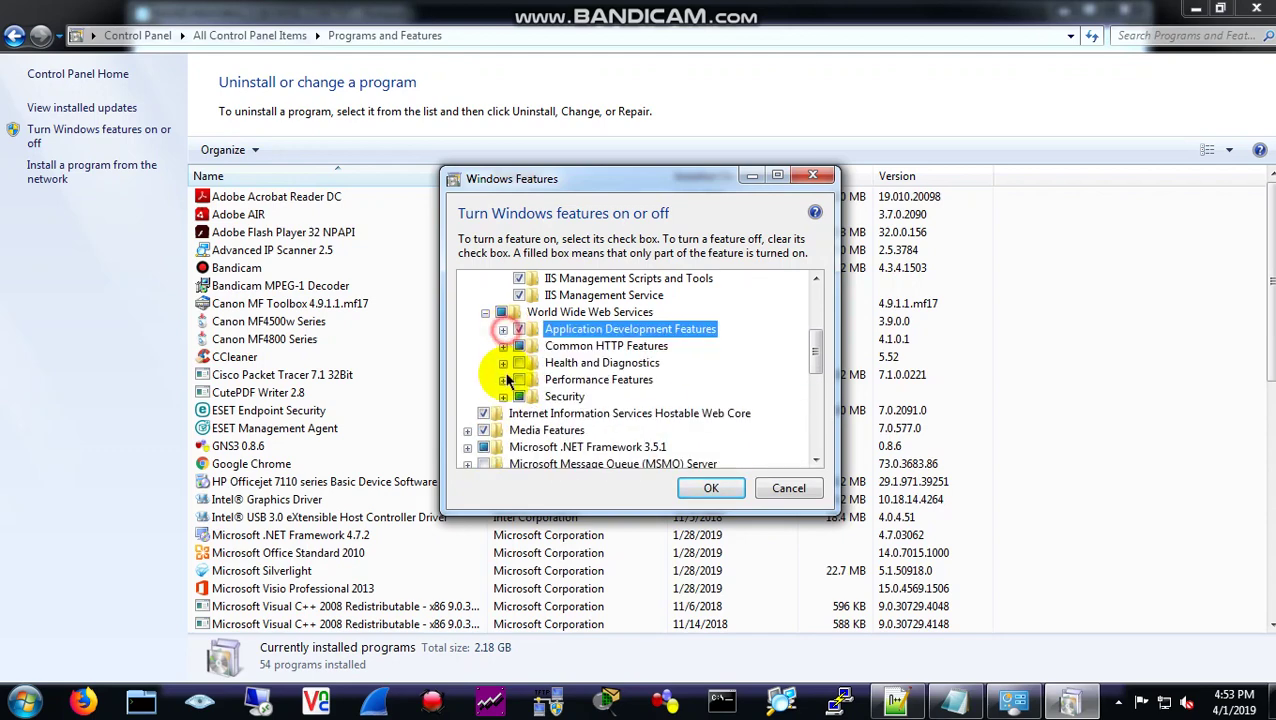
- Enable Directory Browsing, HTTP Errors, HTTP Redirection, Static Content and WebDAV Publishing under Common HTTP Features
{"action": "left_click", "coordinate": [503, 346]}
{"action": "left_click", "coordinate": [536, 379]}
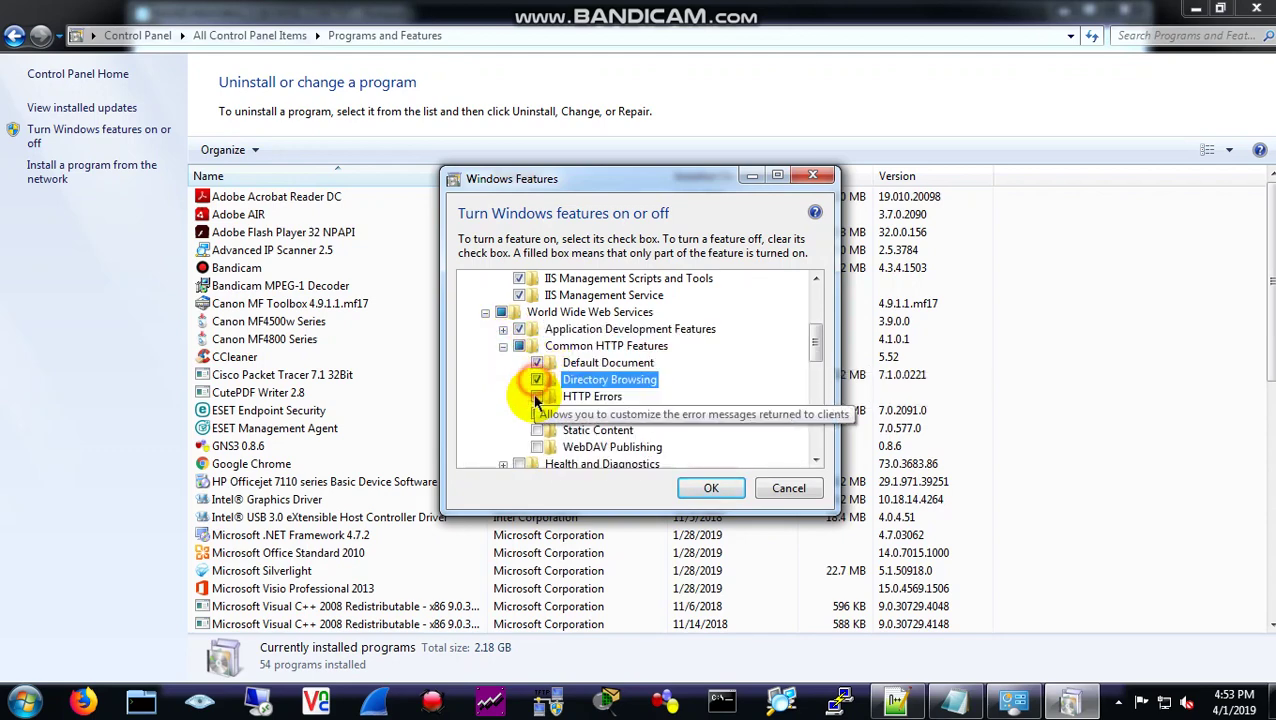
{"action": "left_click", "coordinate": [536, 396]}
{"action": "left_click", "coordinate": [536, 413]}
{"action": "left_click", "coordinate": [536, 430]}
{"action": "left_click", "coordinate": [536, 447]}
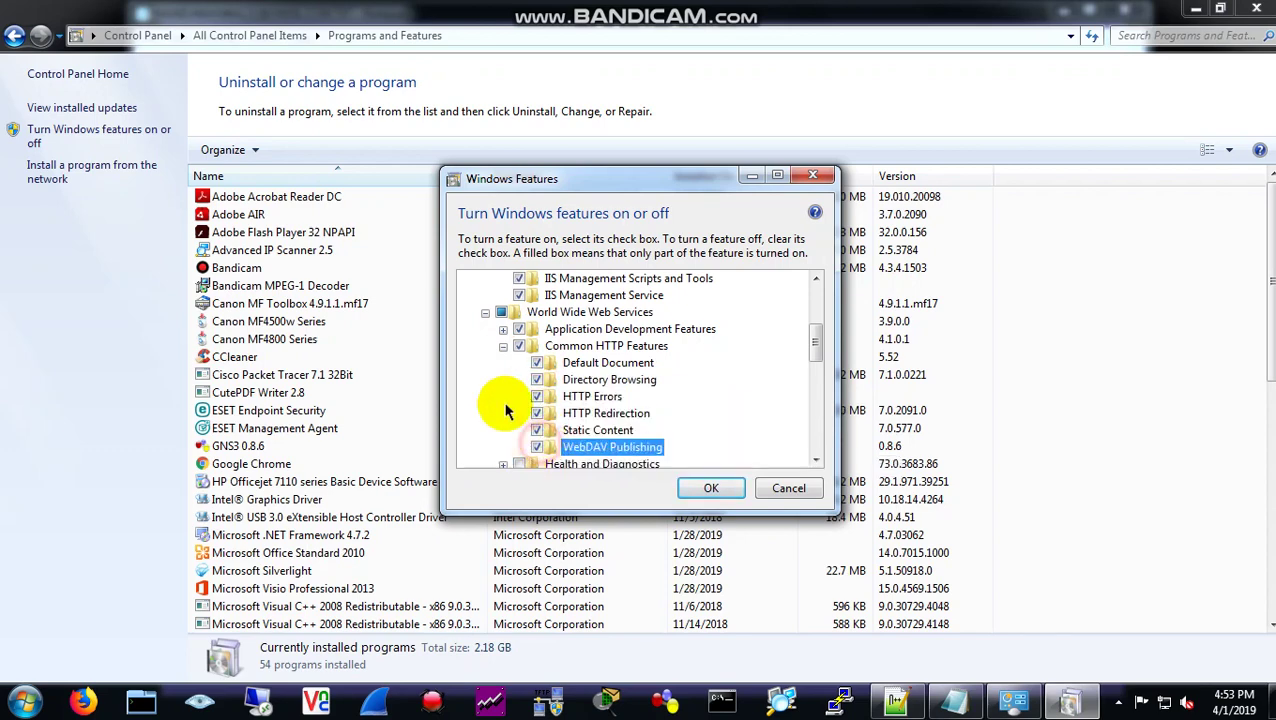
{"action": "left_click", "coordinate": [503, 346]}
- Enable Custom, HTTP and ODBC Logging, Logging Tools, Request Monitor and Tracing under Health and Diagnostics
{"action": "left_click", "coordinate": [503, 363]}
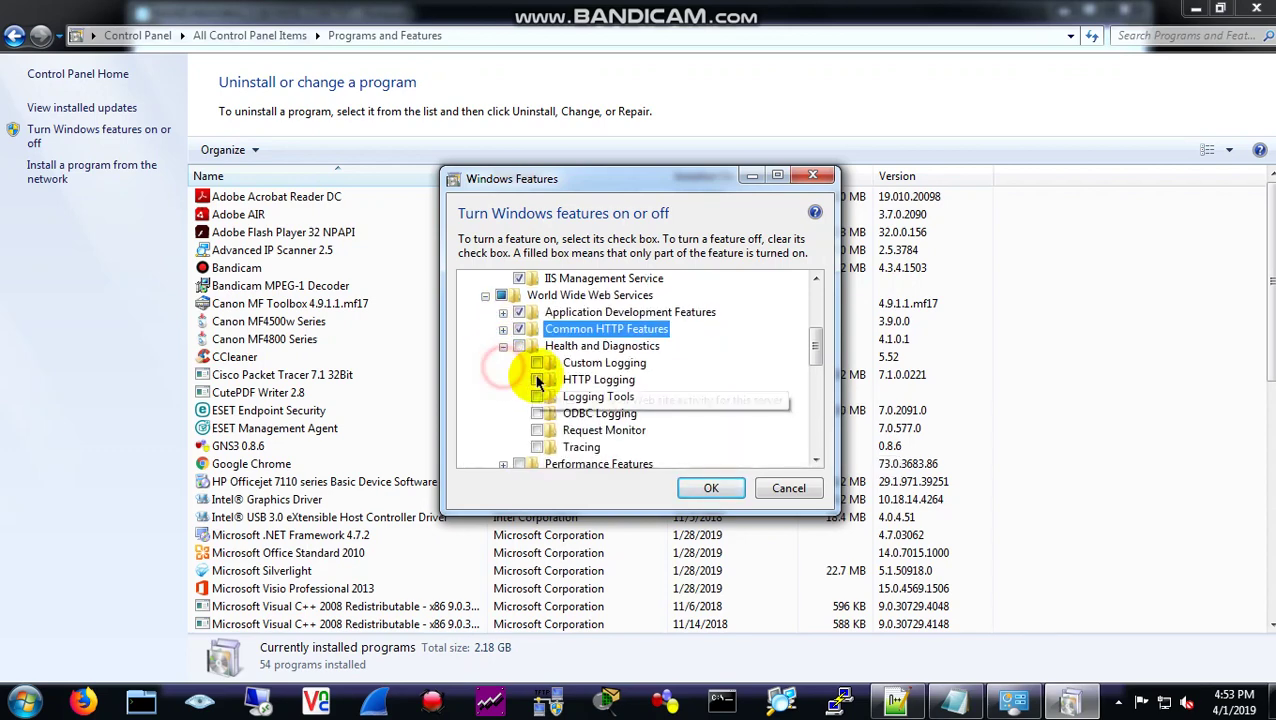
{"action": "left_click", "coordinate": [537, 362]}
{"action": "left_click", "coordinate": [537, 380]}
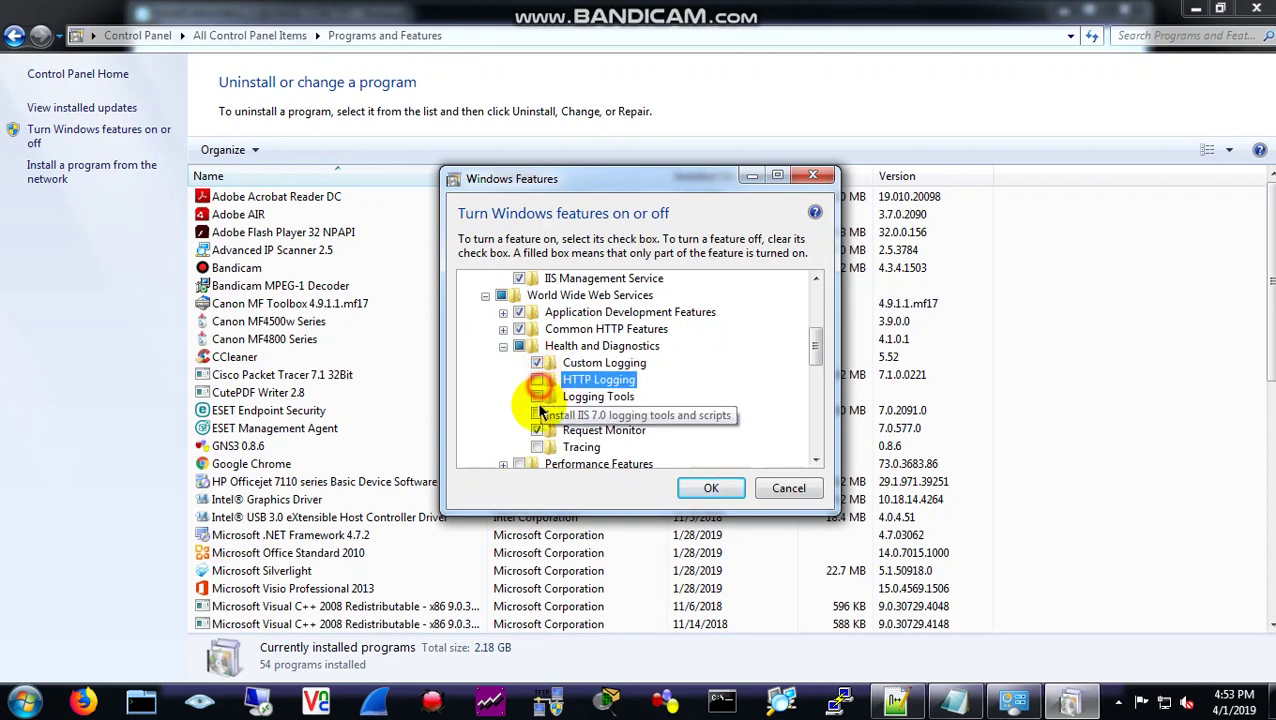
{"action": "left_click", "coordinate": [537, 397]}
{"action": "left_click", "coordinate": [537, 380]}
{"action": "left_click", "coordinate": [537, 413]}
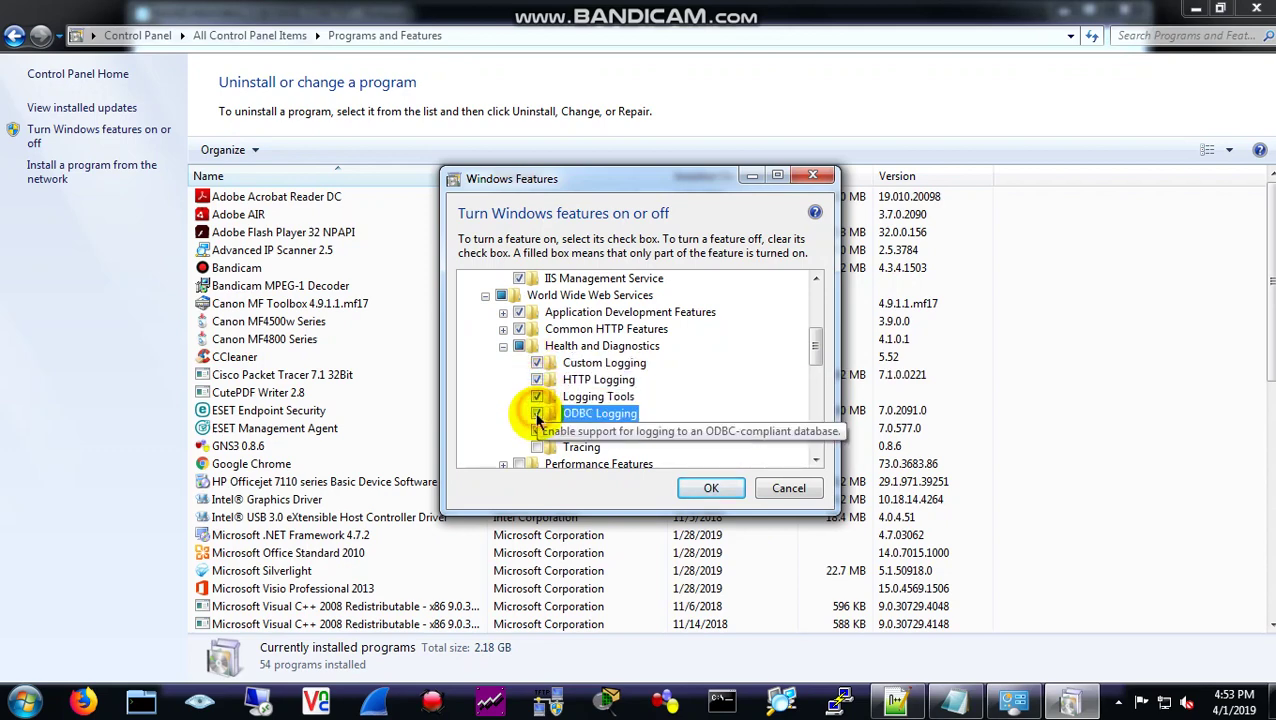
{"action": "left_click", "coordinate": [537, 430]}
{"action": "left_click", "coordinate": [537, 447]}
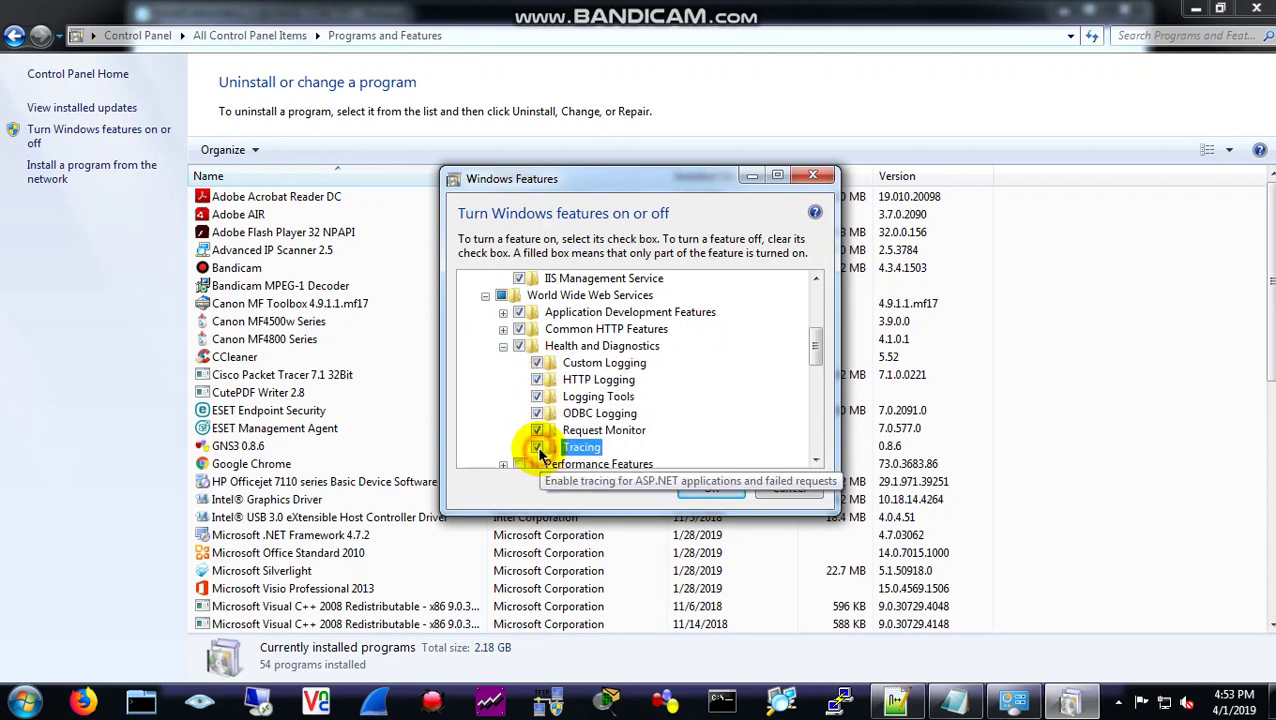
{"action": "left_click", "coordinate": [503, 346]}
{"action": "left_click", "coordinate": [503, 363]}
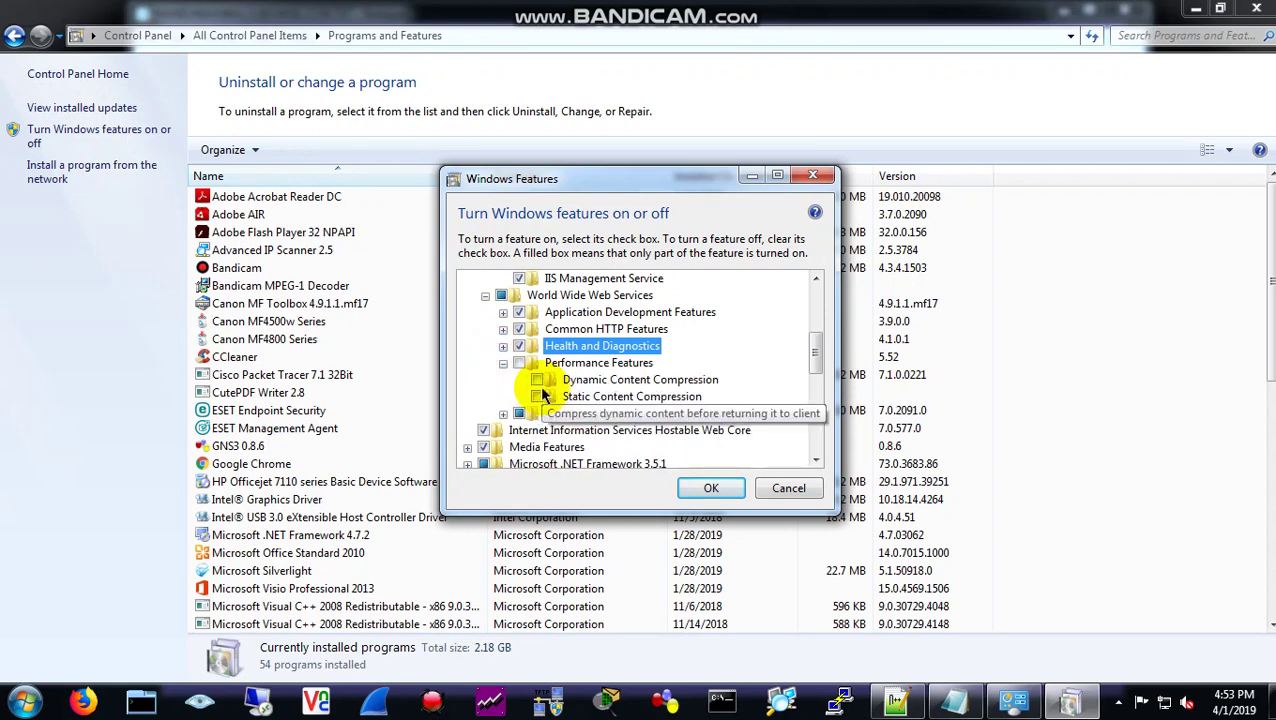
- Enable Dynamic and Static Content Compression, then tick the Security group, accepting dependent feature changes
{"action": "left_click", "coordinate": [537, 380]}
{"action": "left_click", "coordinate": [537, 397]}
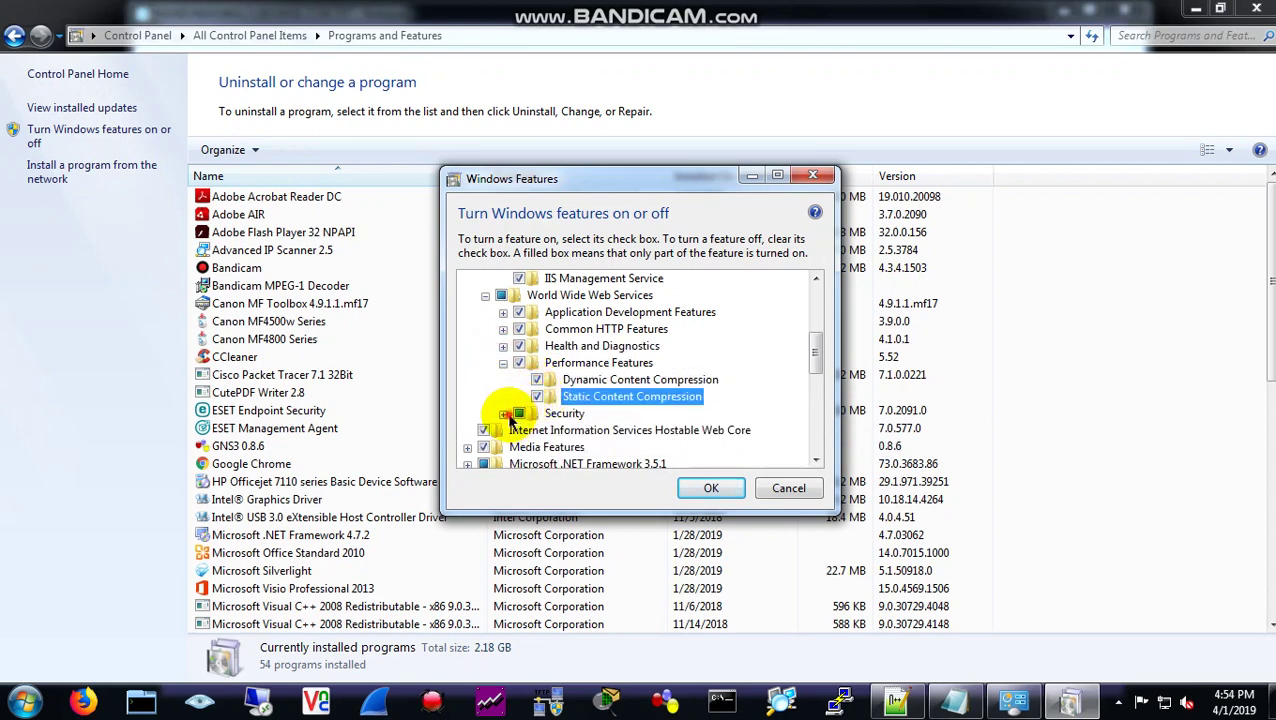
{"action": "left_click", "coordinate": [503, 413]}
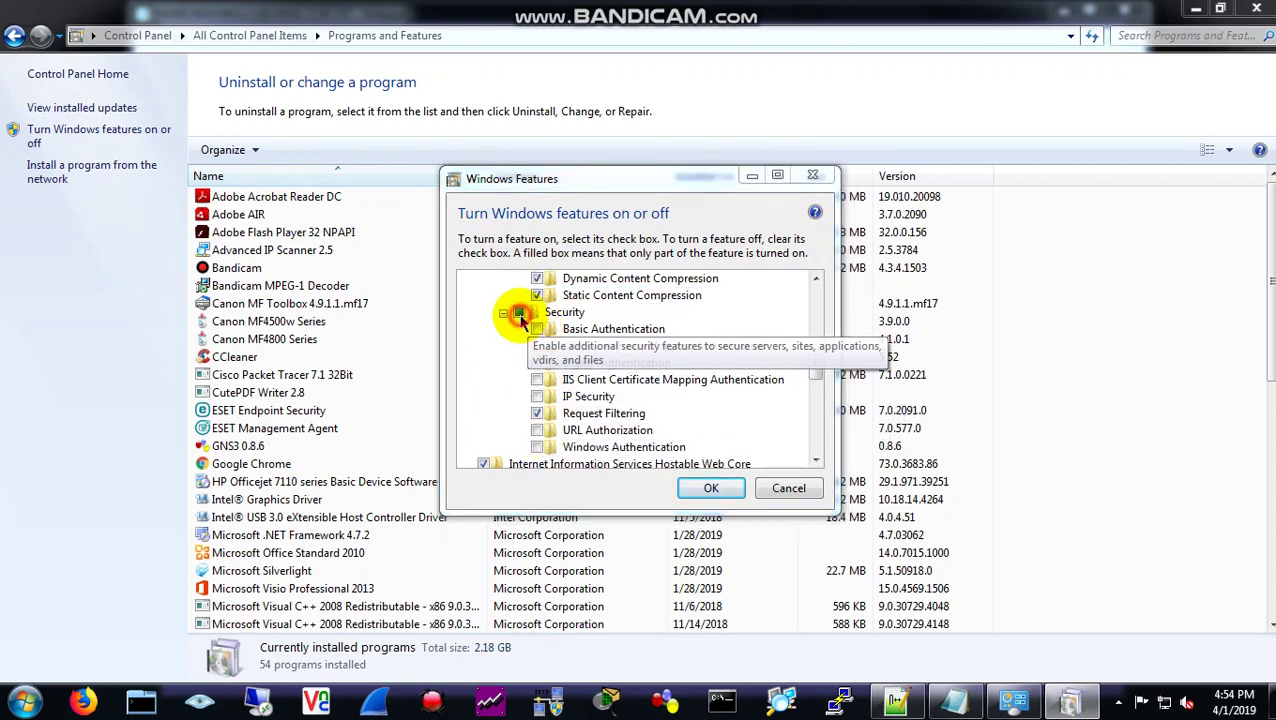
{"action": "left_click", "coordinate": [519, 312]}
{"action": "left_click", "coordinate": [745, 400]}
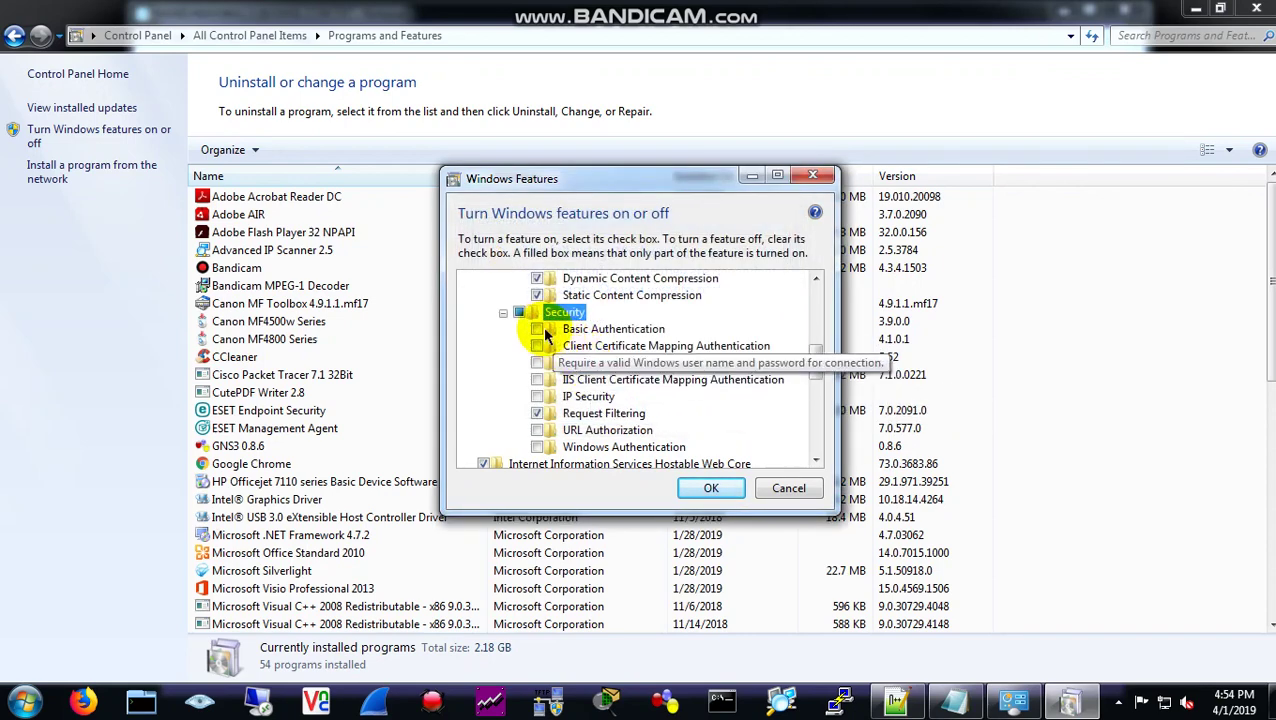
- Tick every Security option: Basic, Digest, Windows, certificate mapping authentications, IP Security and URL Authorization
{"action": "left_click", "coordinate": [537, 329]}
{"action": "left_click", "coordinate": [537, 346]}
{"action": "left_click", "coordinate": [537, 363]}
{"action": "left_click", "coordinate": [537, 380]}
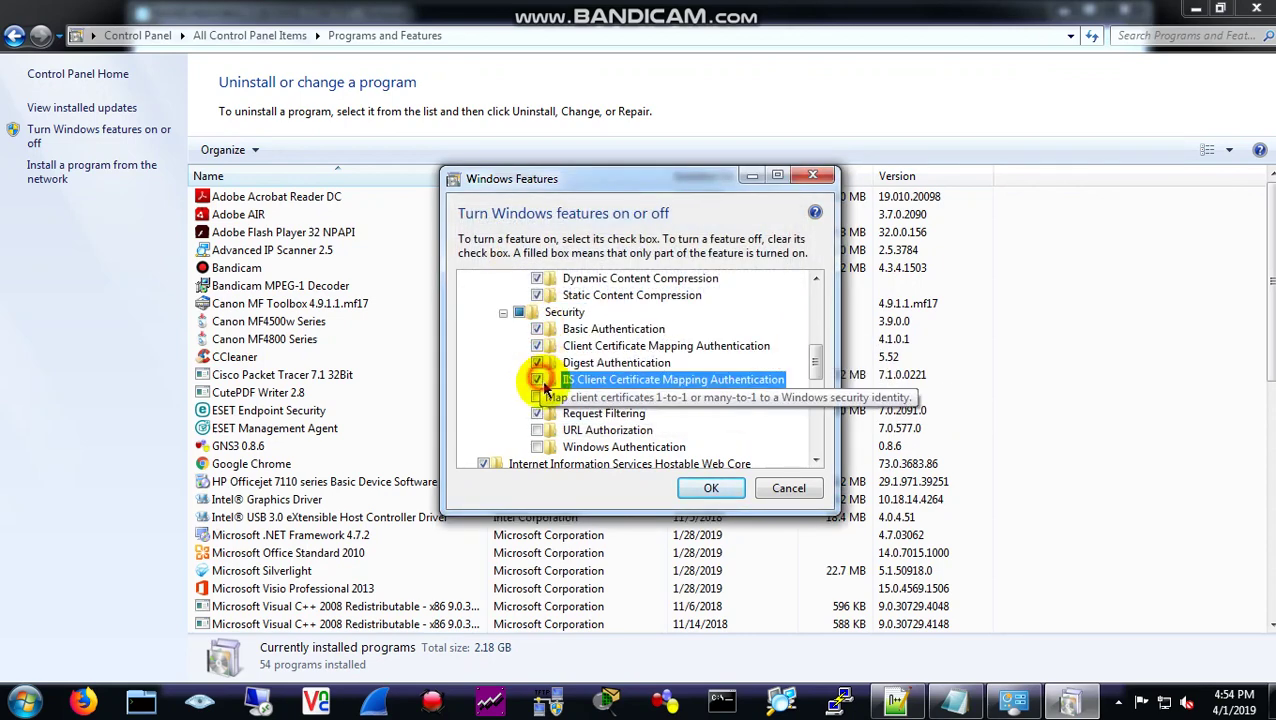
{"action": "left_click", "coordinate": [537, 397]}
{"action": "left_click", "coordinate": [537, 430]}
{"action": "left_click", "coordinate": [537, 447]}
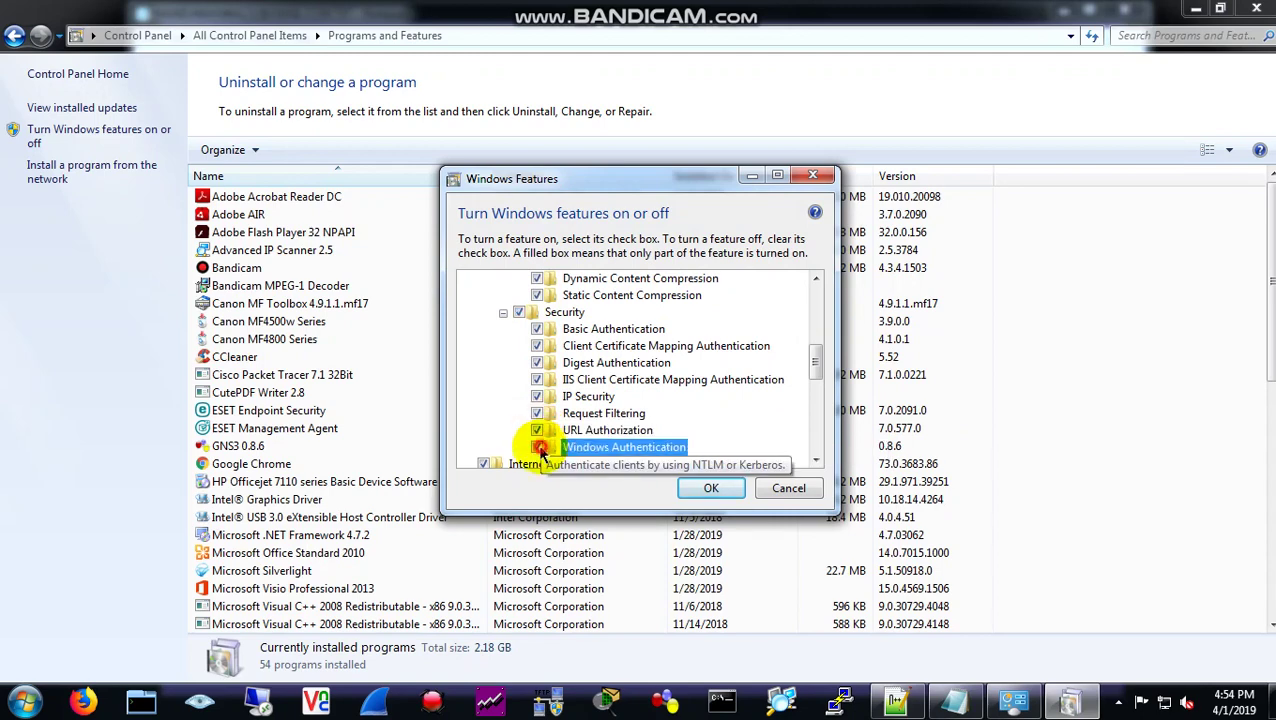
{"action": "left_click", "coordinate": [503, 313]}
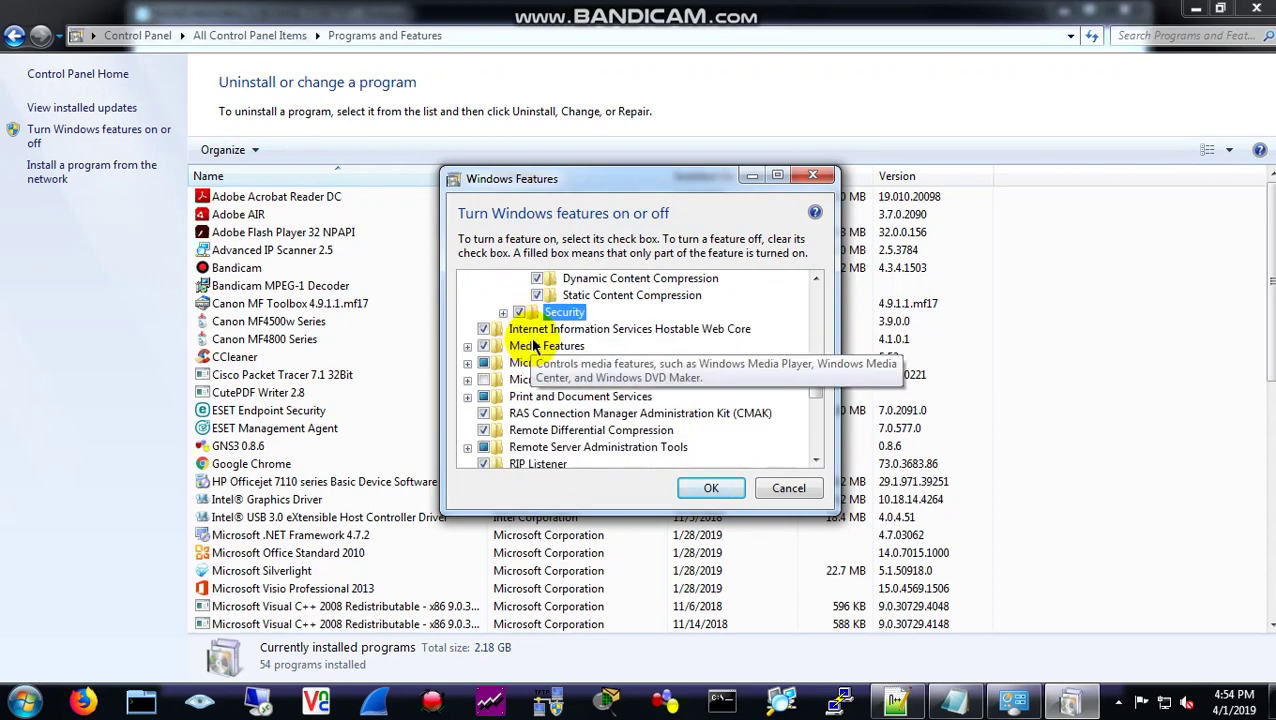
- Collapse the Performance Features, World Wide Web Services and Web Management Tools groups
{"action": "scroll", "coordinate": [521, 345], "scroll_direction": "up", "scroll_amount": 1}
{"action": "scroll", "coordinate": [530, 340], "scroll_direction": "up", "scroll_amount": 1}
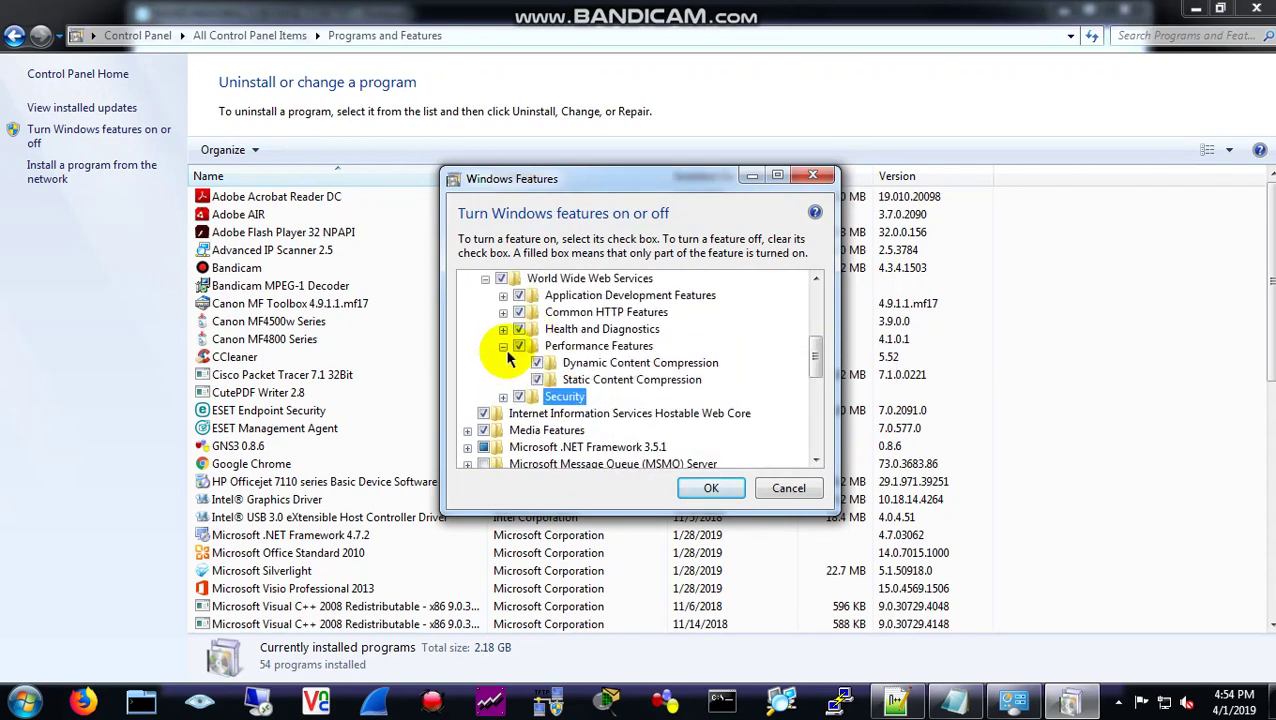
{"action": "left_click", "coordinate": [503, 329]}
{"action": "scroll", "coordinate": [515, 334], "scroll_direction": "up", "scroll_amount": 1}
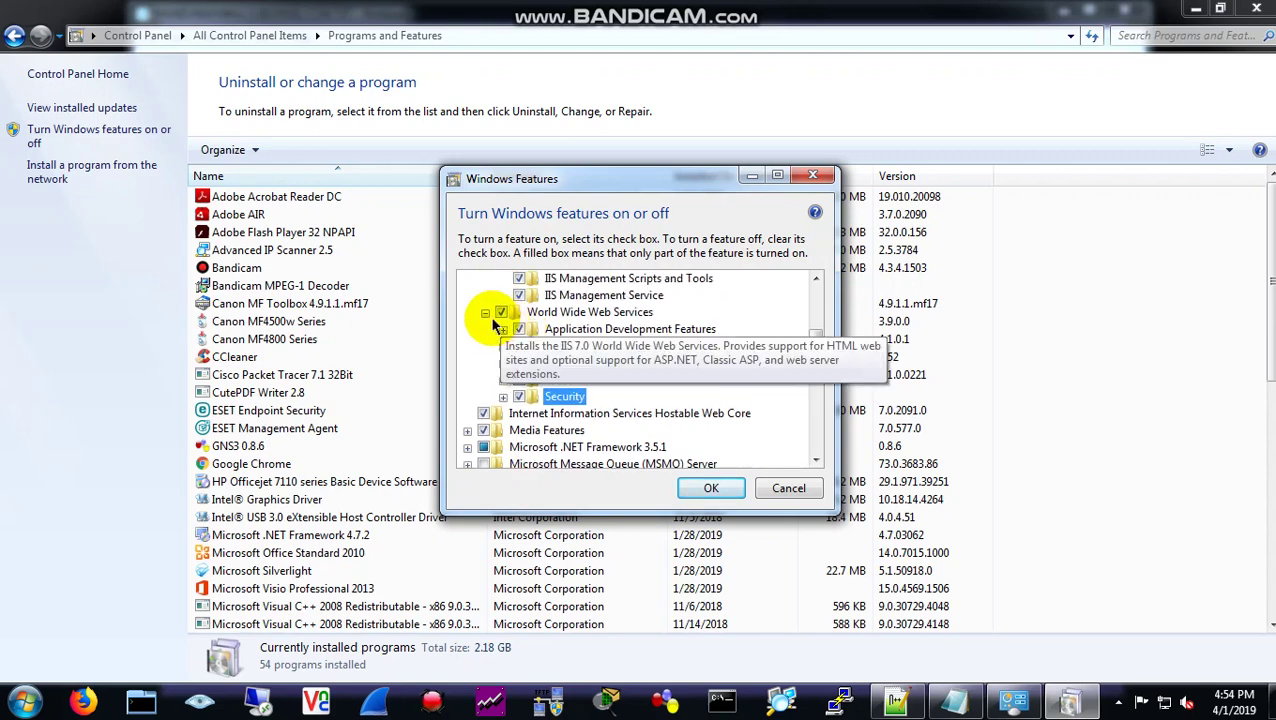
{"action": "left_click", "coordinate": [486, 313]}
{"action": "scroll", "coordinate": [500, 340], "scroll_direction": "up", "scroll_amount": 1}
{"action": "scroll", "coordinate": [505, 340], "scroll_direction": "up", "scroll_amount": 1}
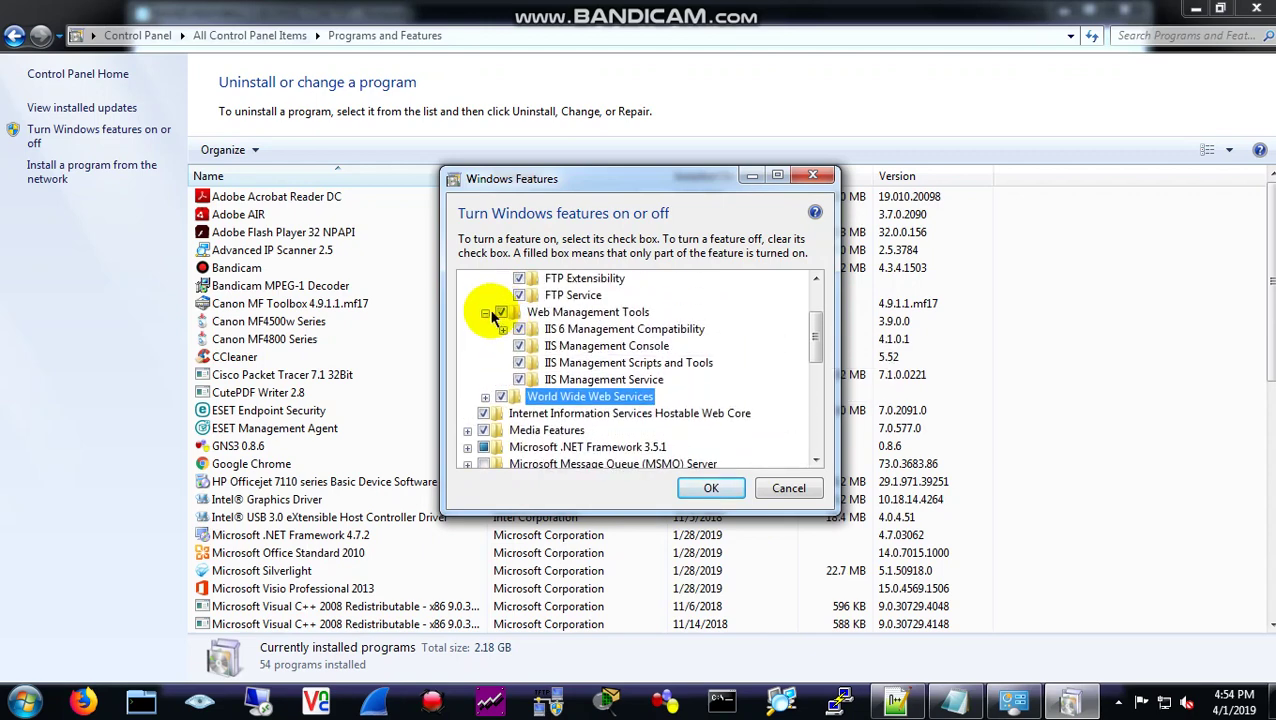
{"action": "left_click", "coordinate": [485, 312]}
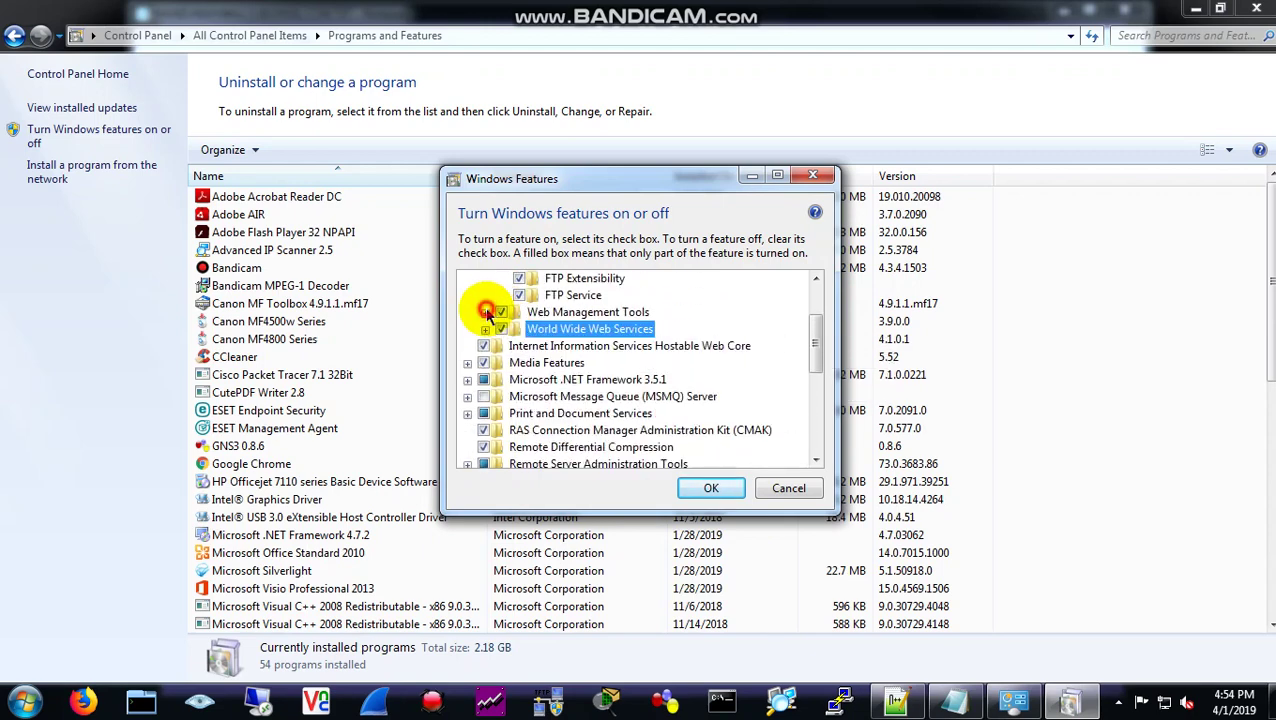
- Apply the selected Windows features and switch back to Programs and Features while they install
{"action": "left_click", "coordinate": [711, 488]}
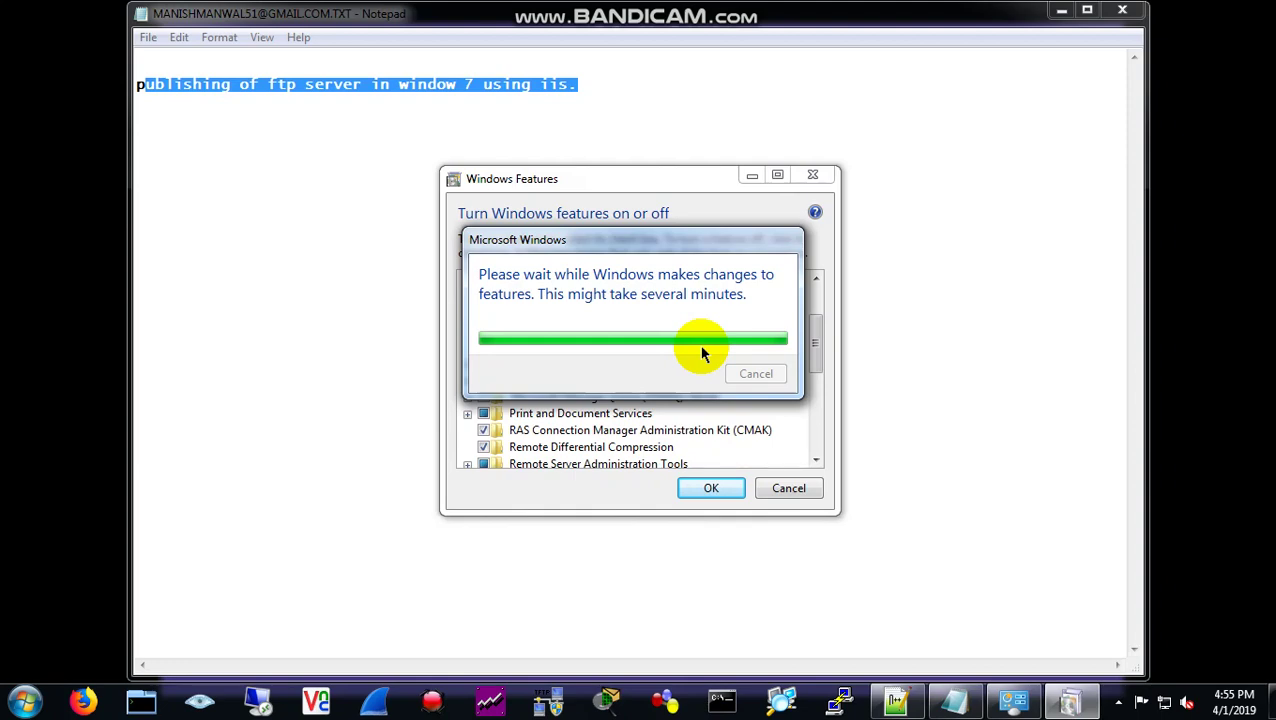
{"action": "key", "text": "alt+Tab"}
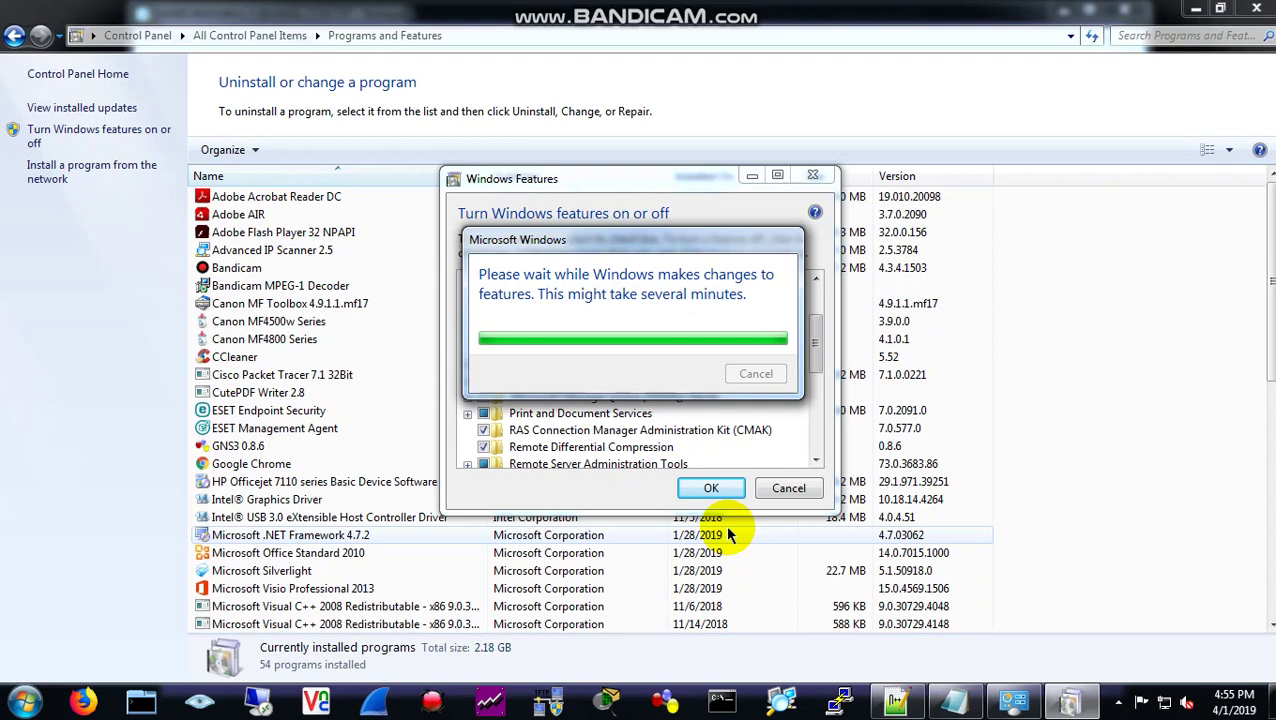
- Close the Windows Help window and minimise the screen recorder's window
{"action": "key", "text": "F1"}
{"action": "key", "text": "super"}
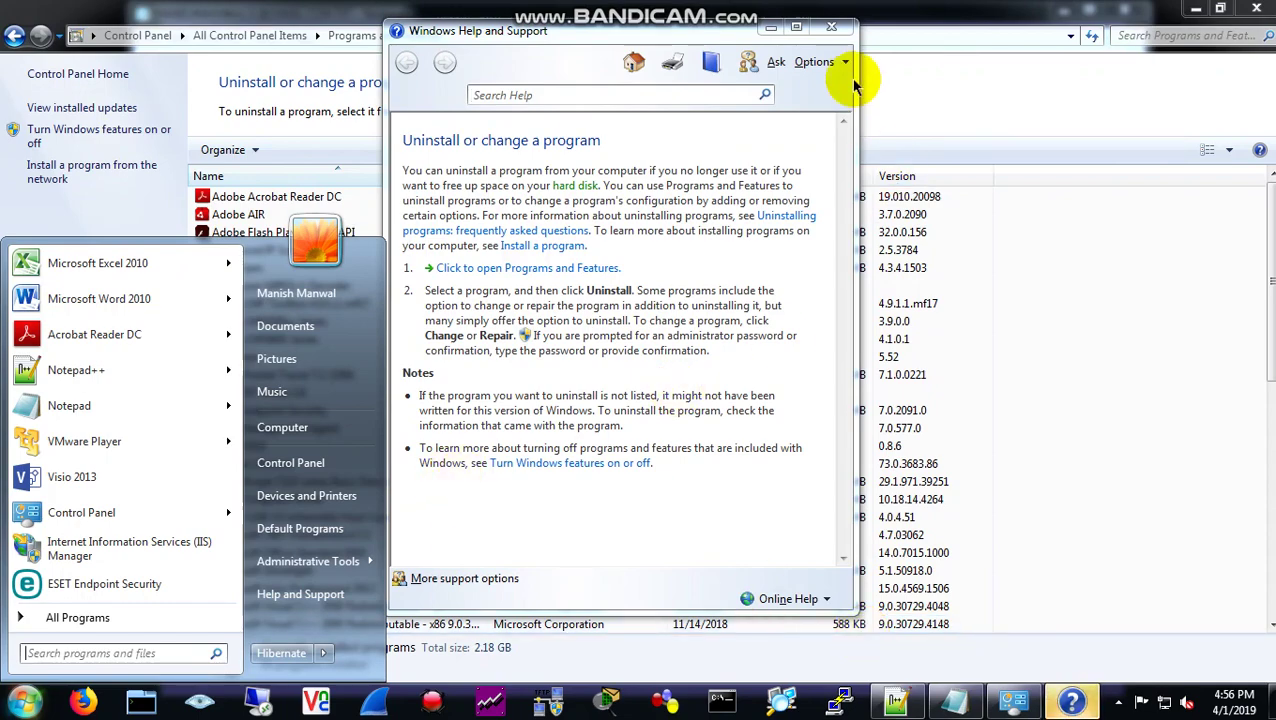
{"action": "left_click", "coordinate": [831, 27]}
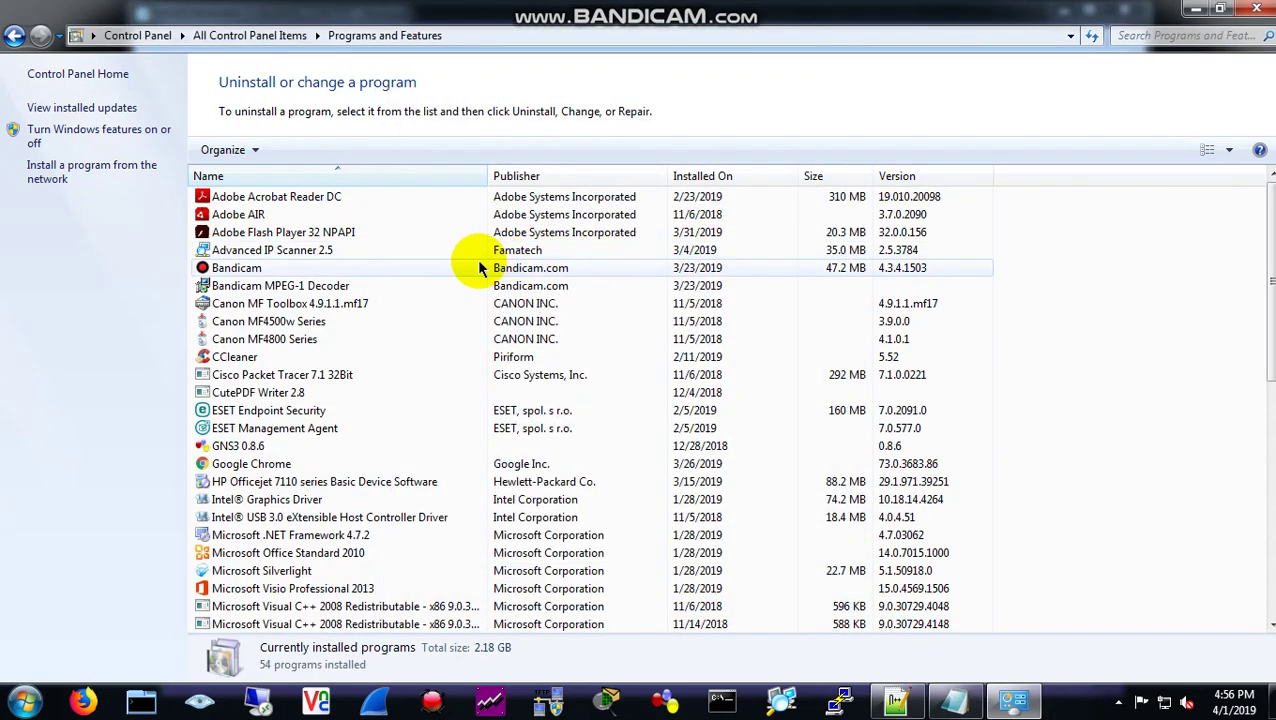
{"action": "key", "text": "F1"}
{"action": "left_click", "coordinate": [832, 22]}
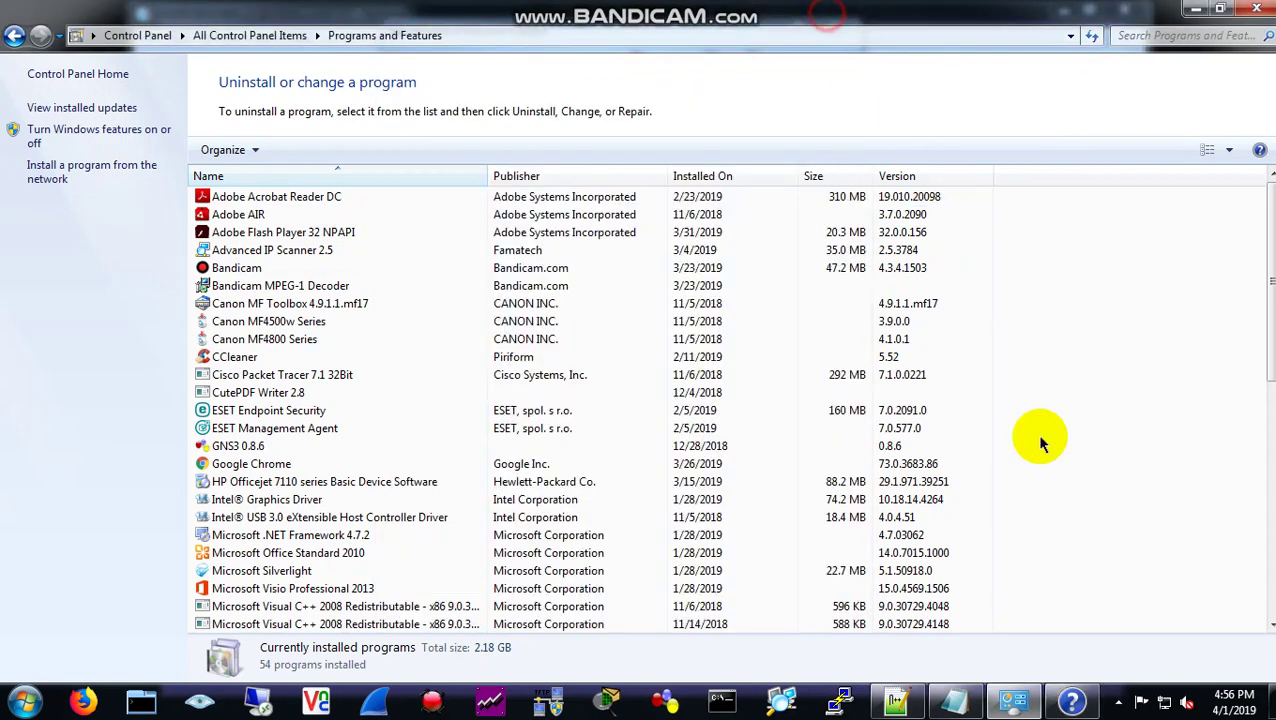
{"action": "left_click", "coordinate": [1118, 702]}
{"action": "left_click", "coordinate": [1147, 605]}
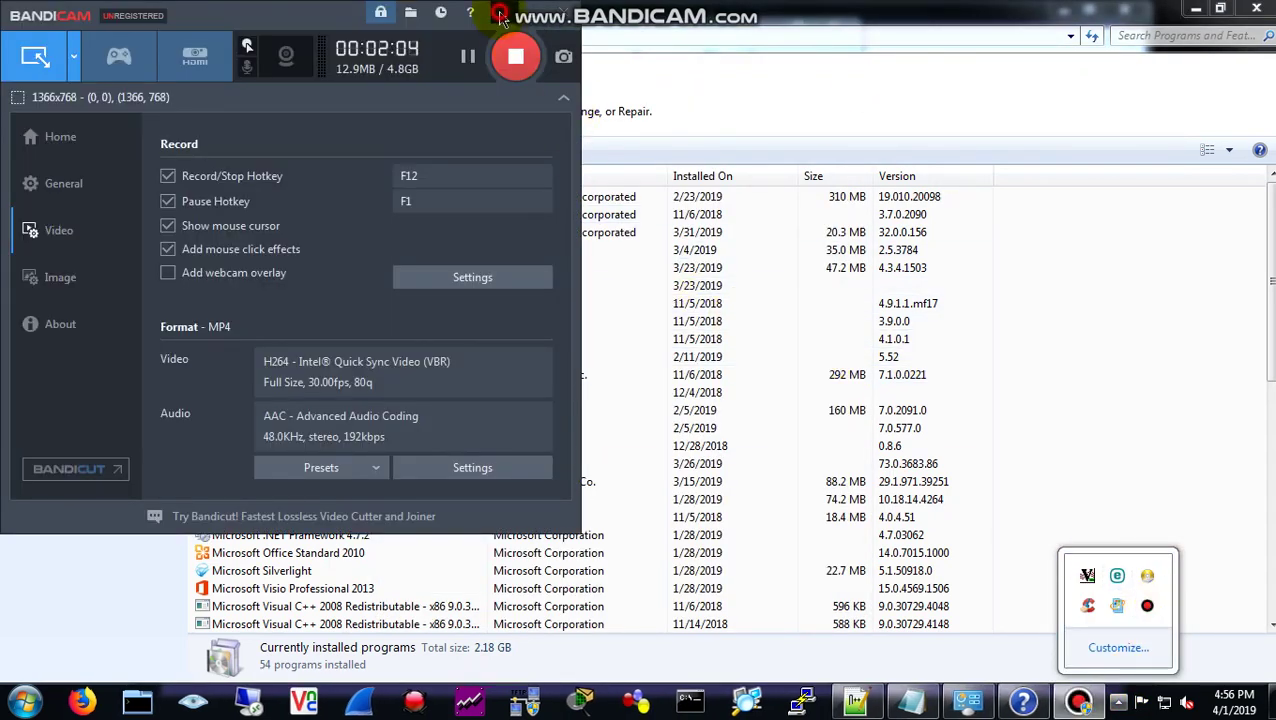
{"action": "left_click", "coordinate": [501, 18]}
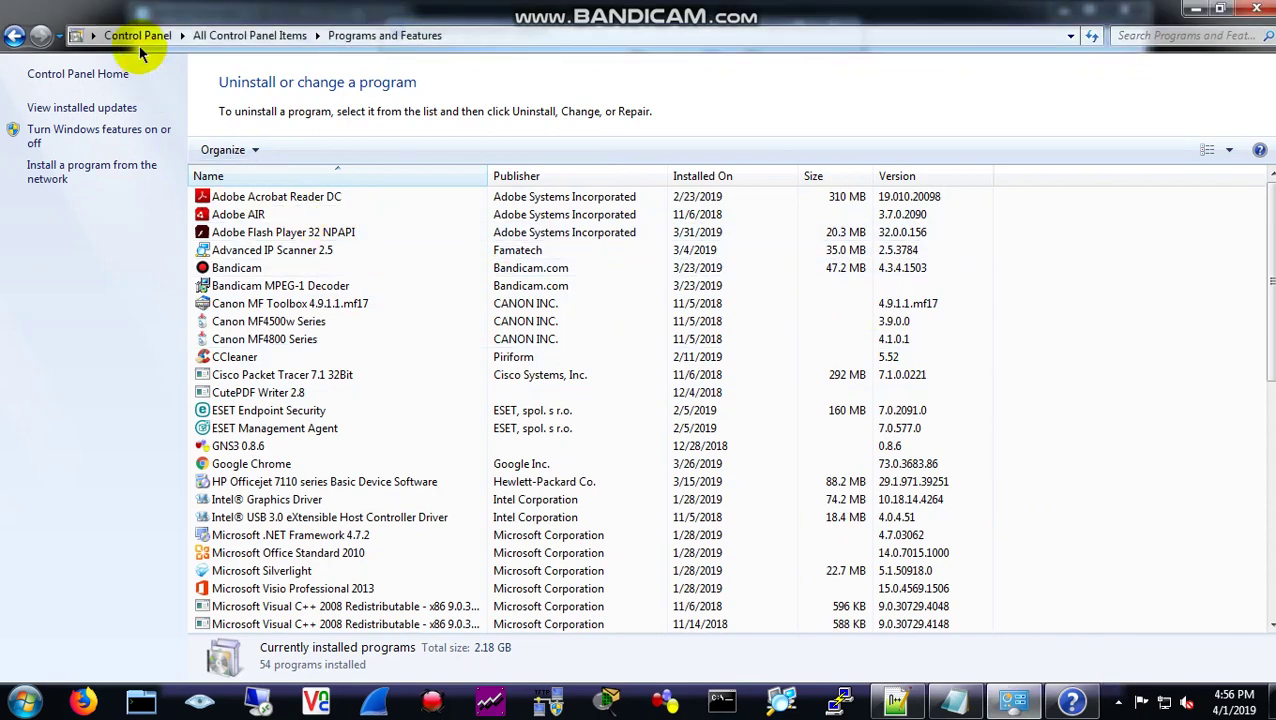
- Search 'iis' from the Start menu and launch Internet Information Services (IIS) Manager
{"action": "left_click", "coordinate": [26, 701]}
{"action": "type", "text": "i"}
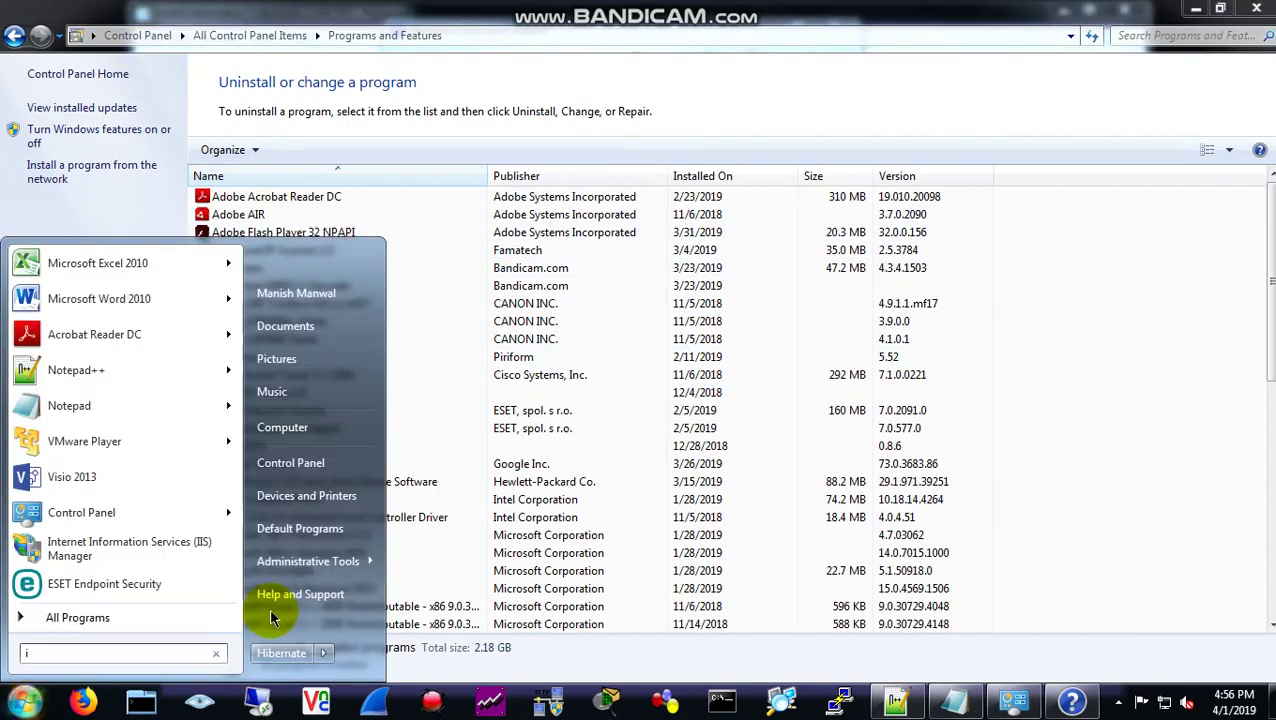
{"action": "type", "text": "is"}
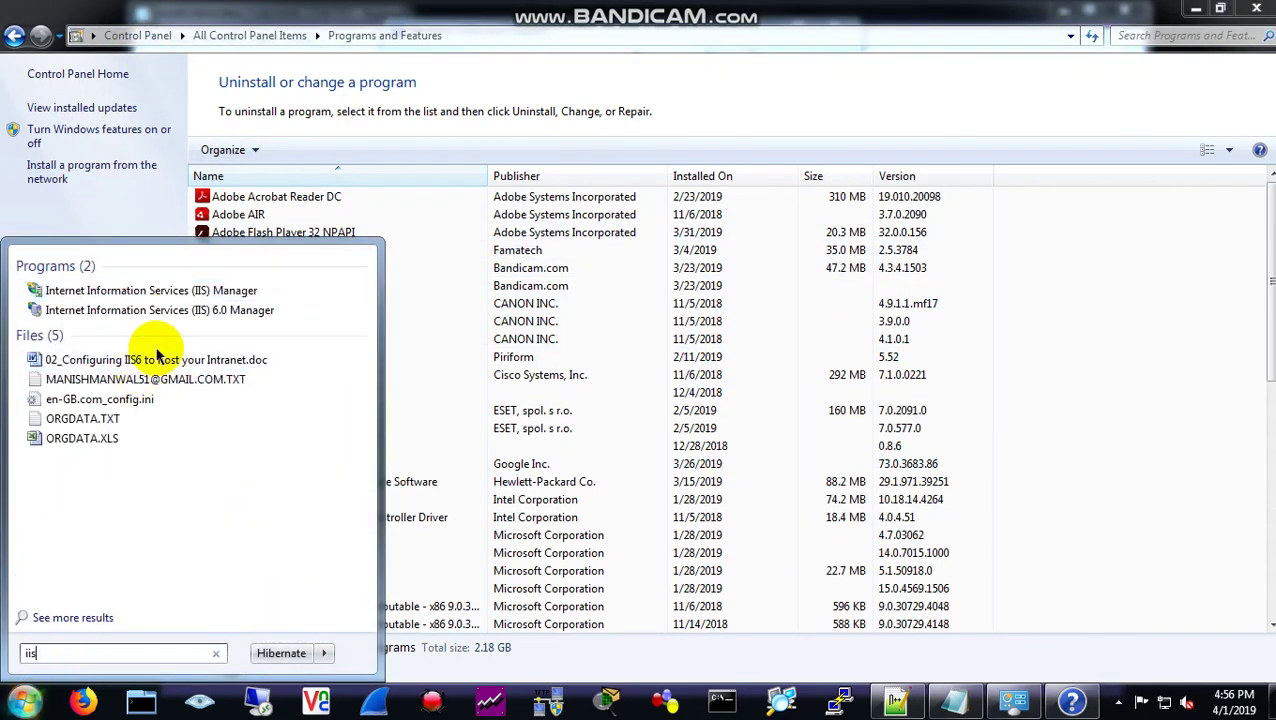
{"action": "left_click", "coordinate": [150, 290]}
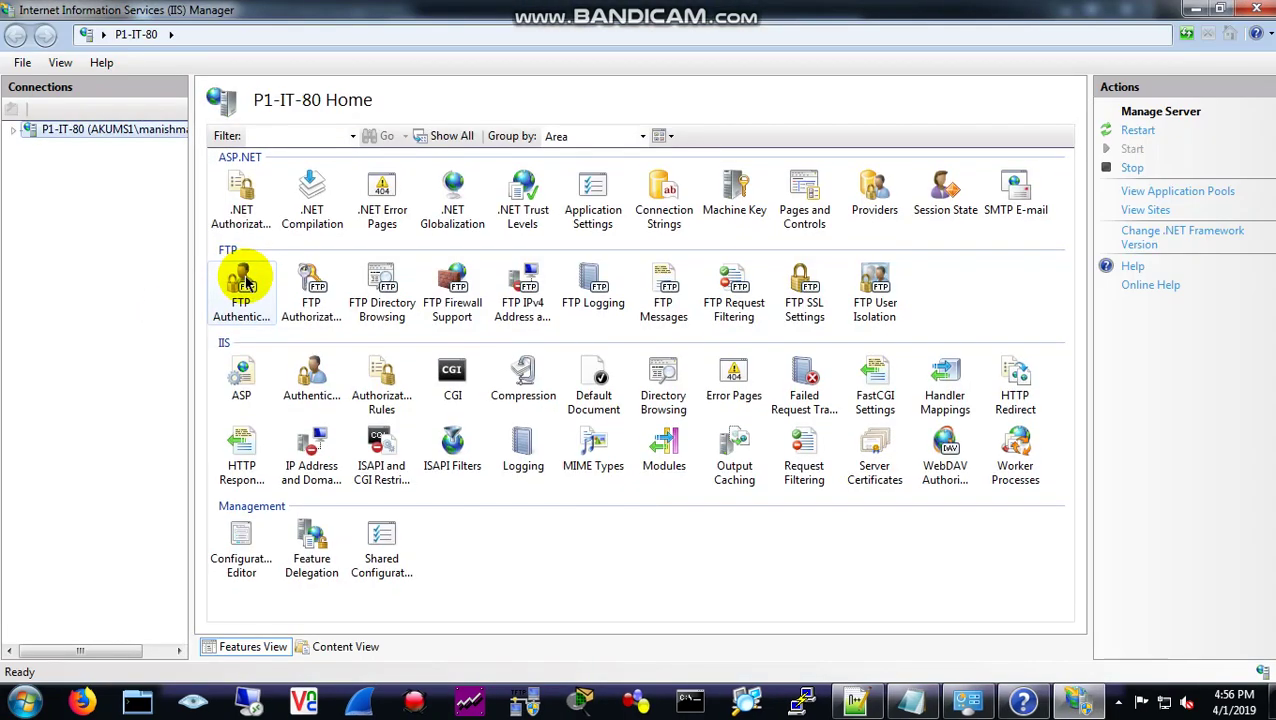
- Search the Start menu for 'control' and open Control Panel, leaving a Run box open
{"action": "key", "text": "super+r"}
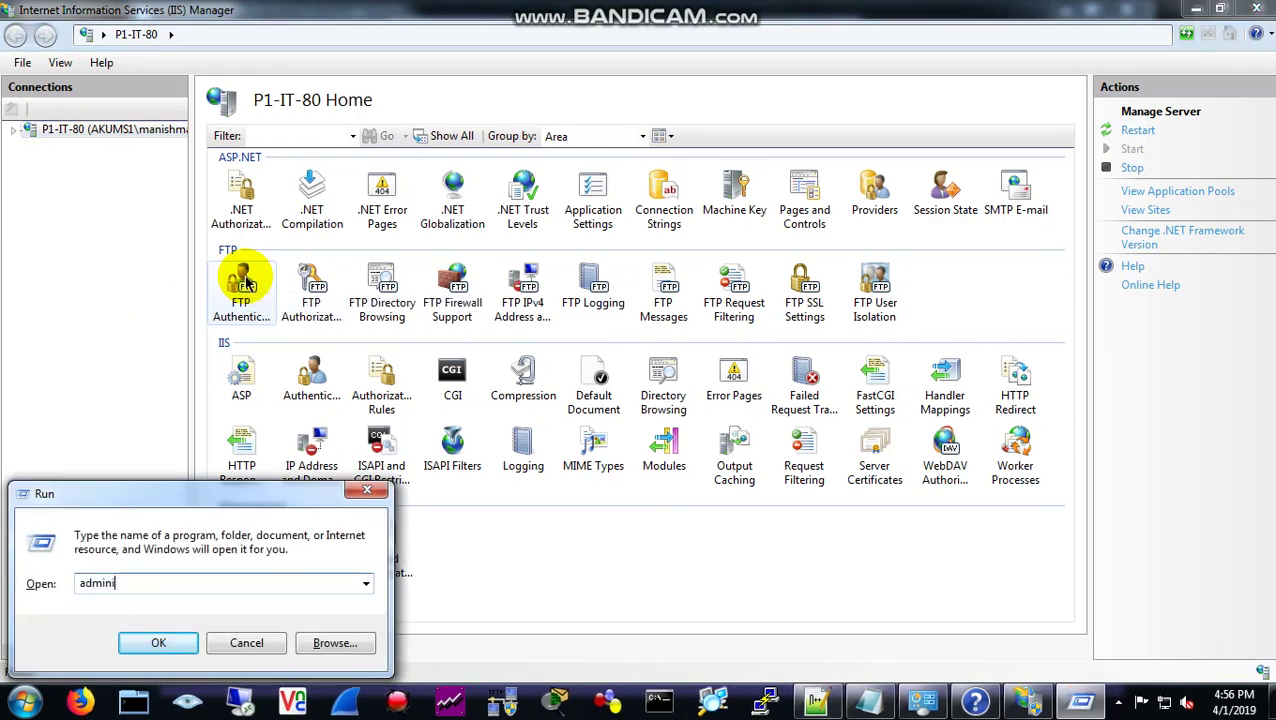
{"action": "key", "text": "super"}
{"action": "type", "text": "a"}
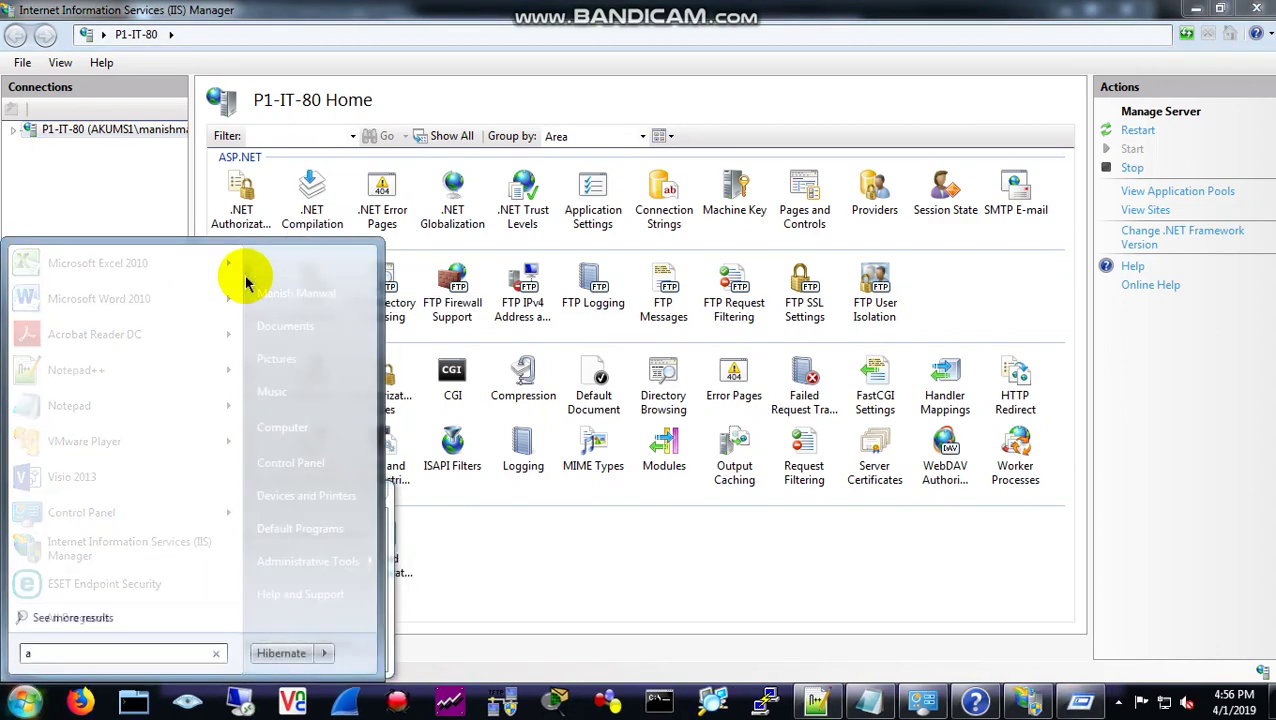
{"action": "type", "text": "dmini"}
{"action": "key", "text": "BackSpace"}
{"action": "key", "text": "BackSpace"}
{"action": "key", "text": "BackSpace"}
{"action": "key", "text": "BackSpace"}
{"action": "key", "text": "BackSpace"}
{"action": "key", "text": "BackSpace"}
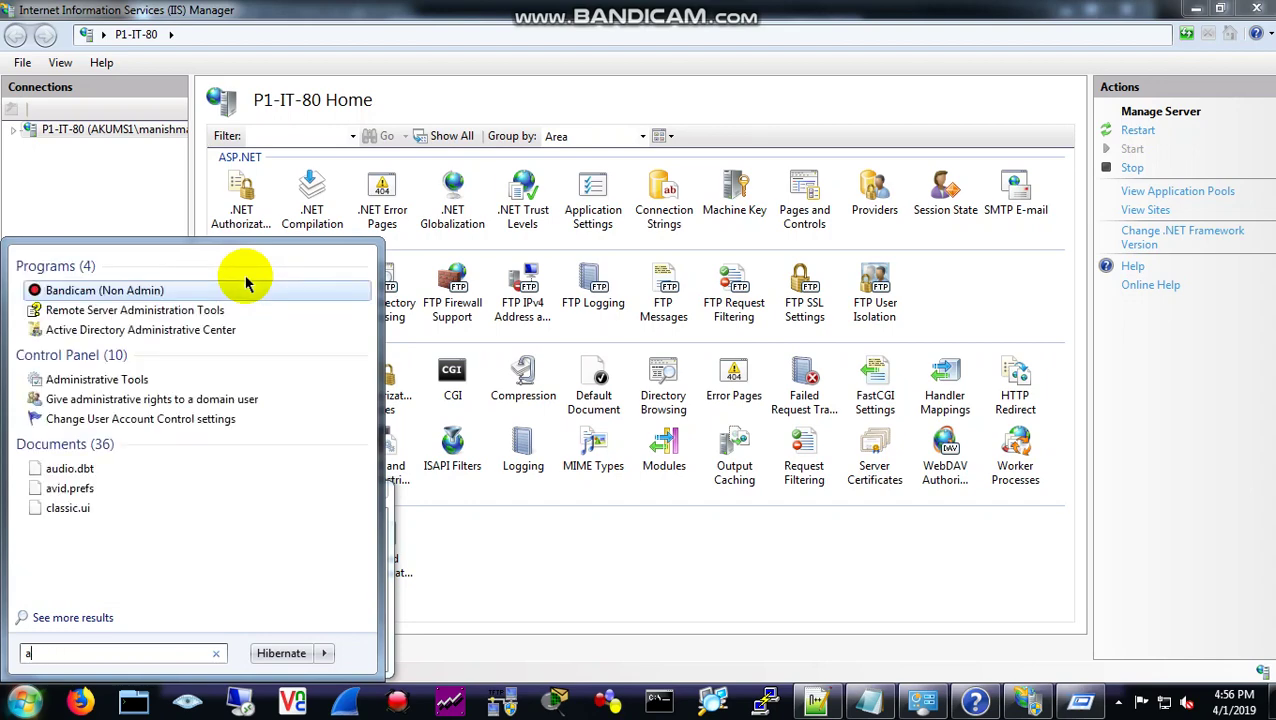
{"action": "type", "text": "contro"}
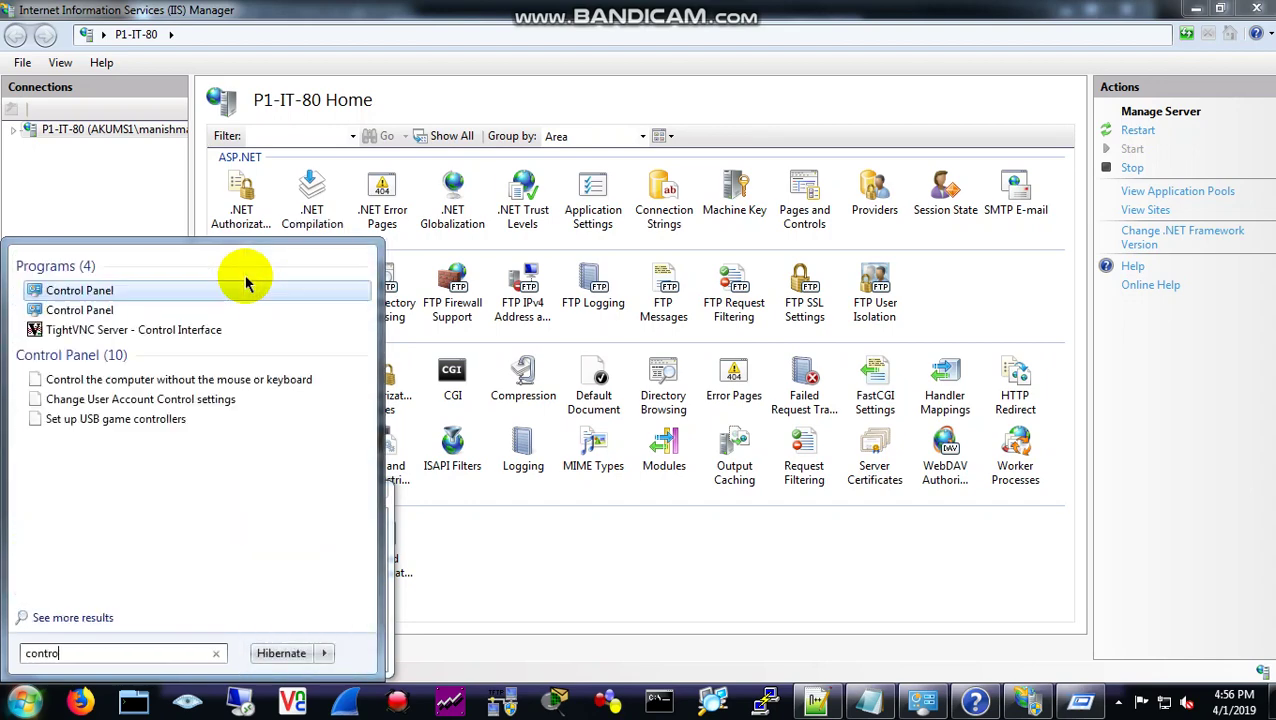
{"action": "left_click", "coordinate": [128, 290]}
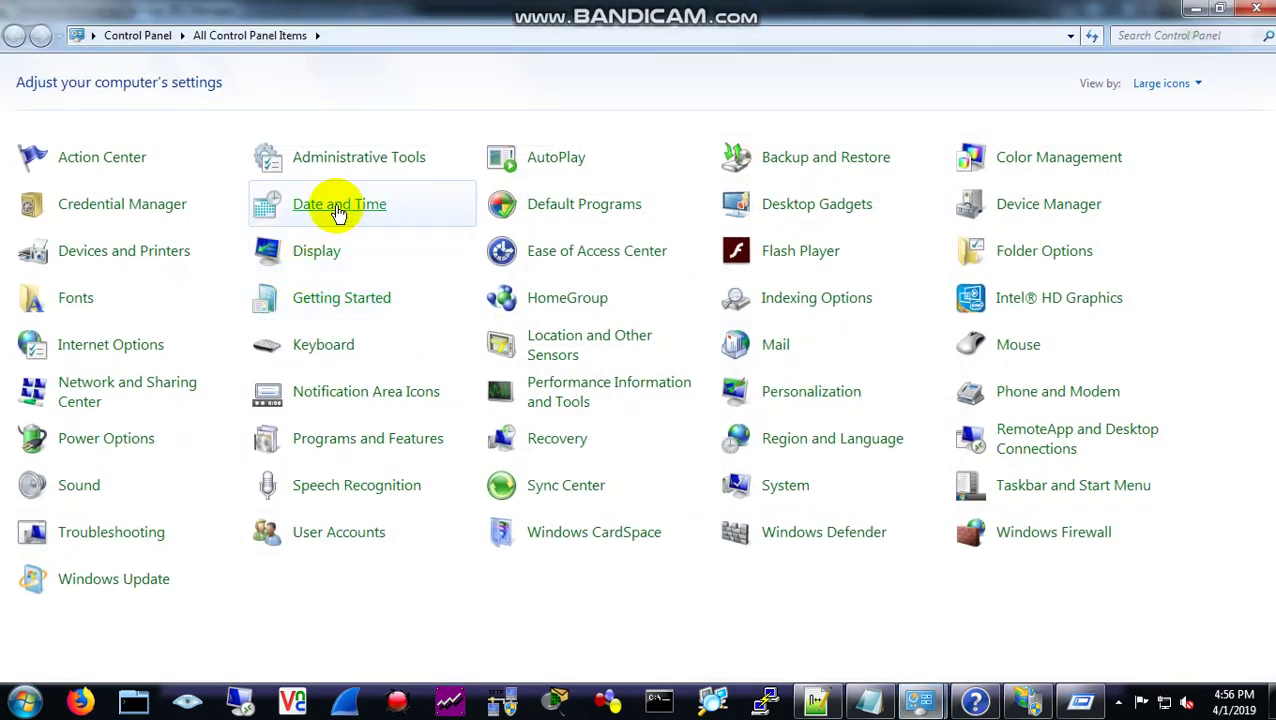
- Browse Control Panel's Administrative Tools folder, then bring IIS Manager back to the front
{"action": "left_click", "coordinate": [359, 160]}
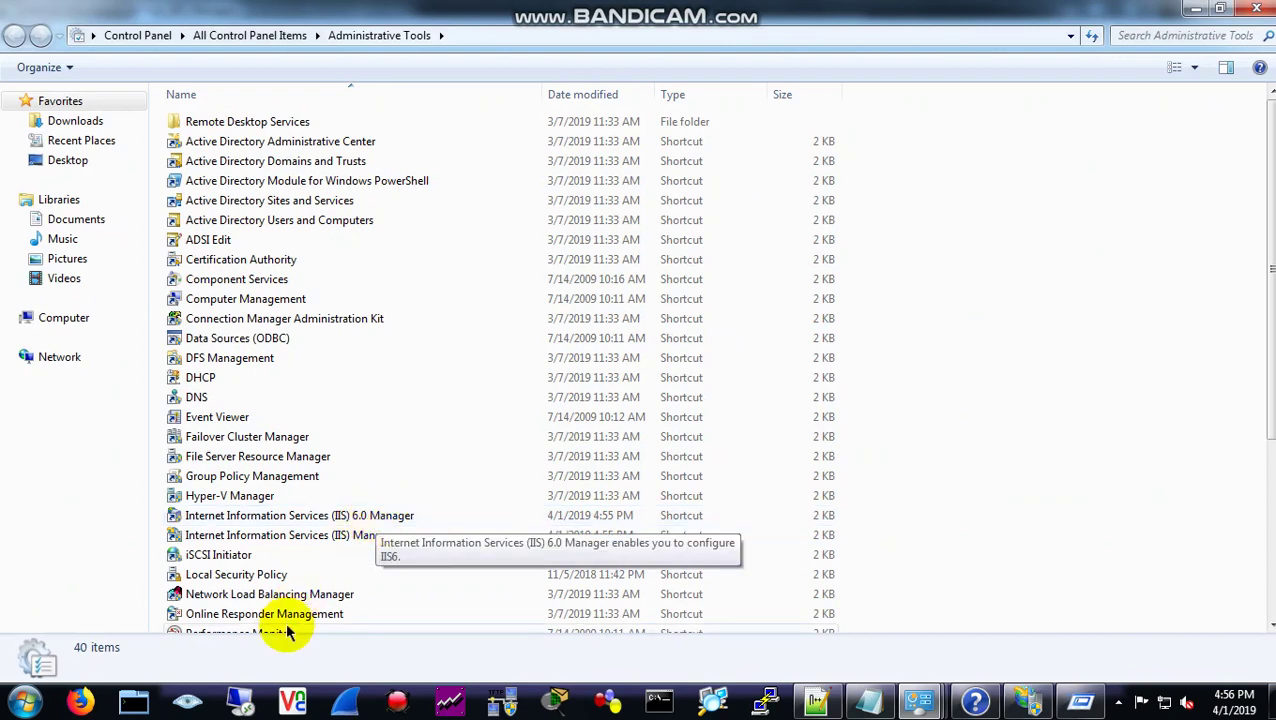
{"action": "left_click", "coordinate": [1020, 704]}
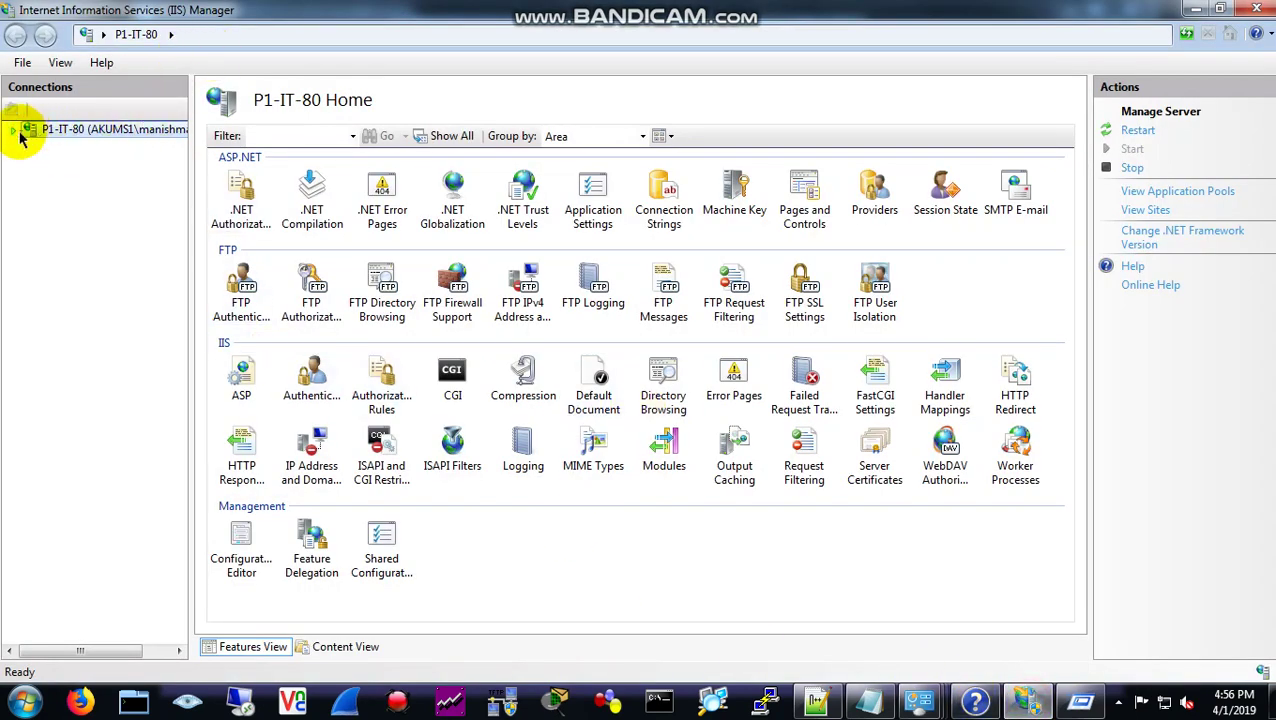
- Expand the server node and choose Add FTP Site from the Sites context menu
{"action": "left_click", "coordinate": [31, 163]}
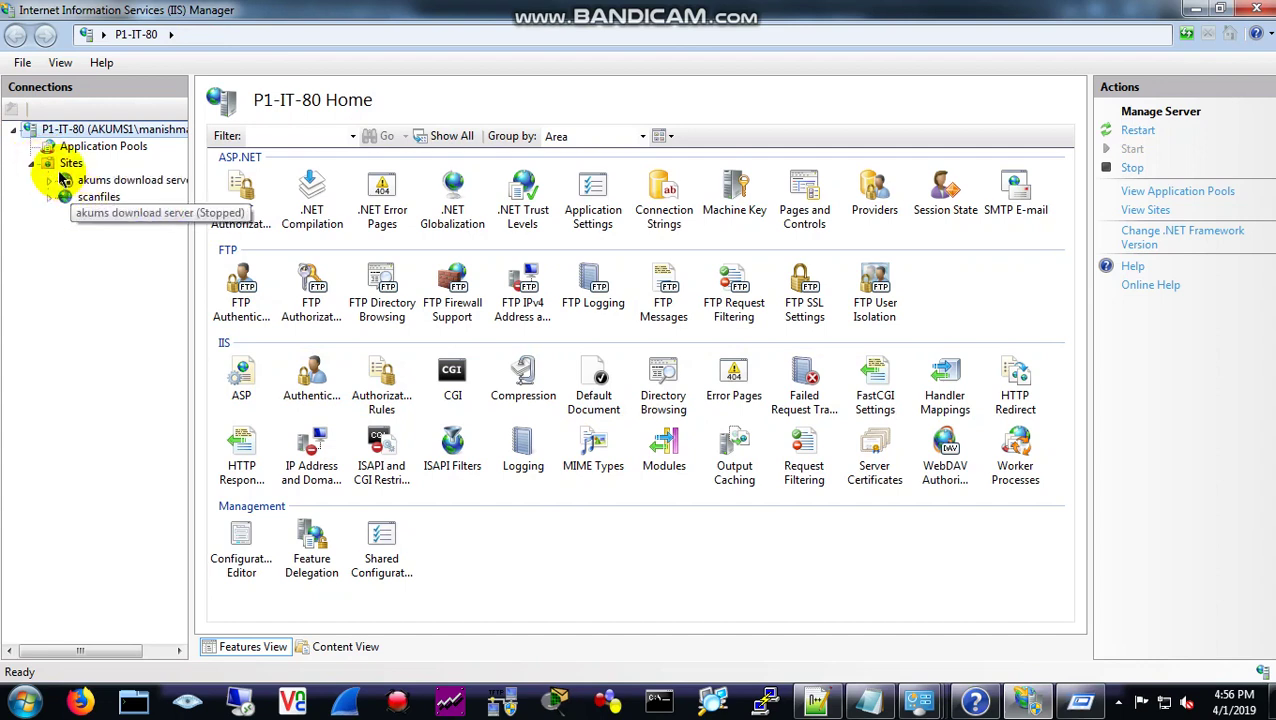
{"action": "left_click", "coordinate": [66, 165]}
{"action": "right_click", "coordinate": [65, 168]}
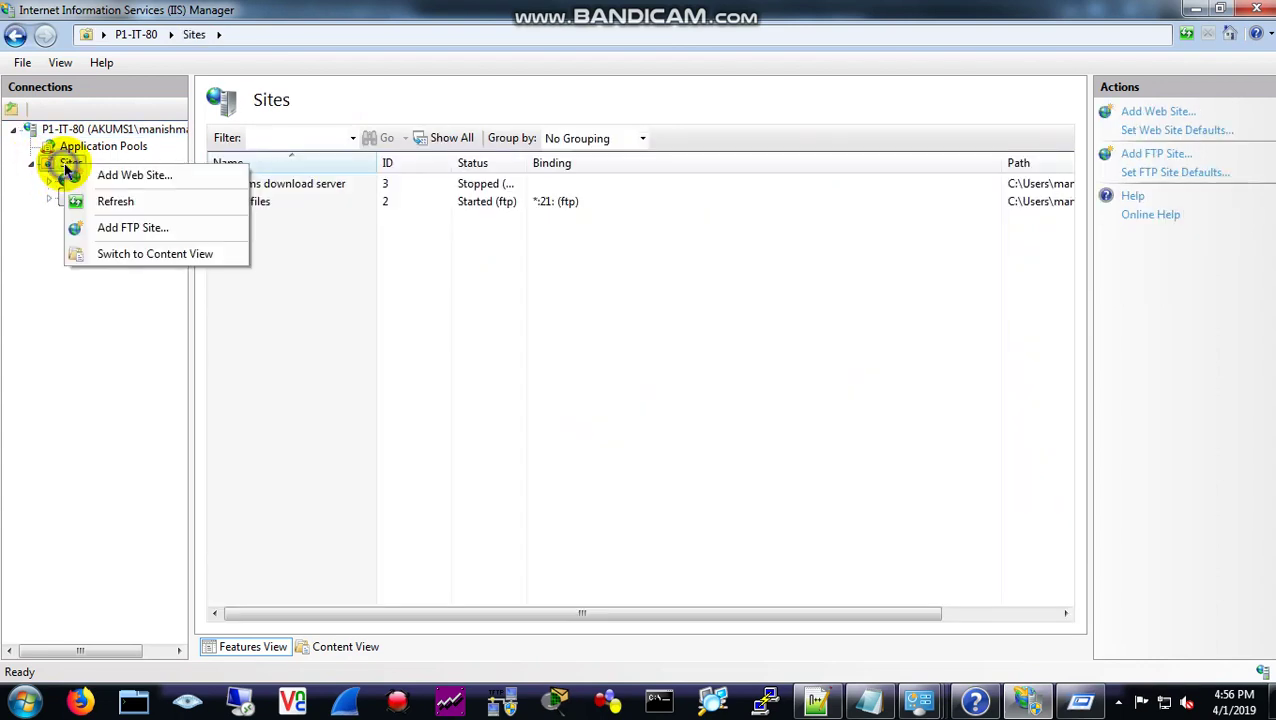
{"action": "left_click", "coordinate": [128, 228]}
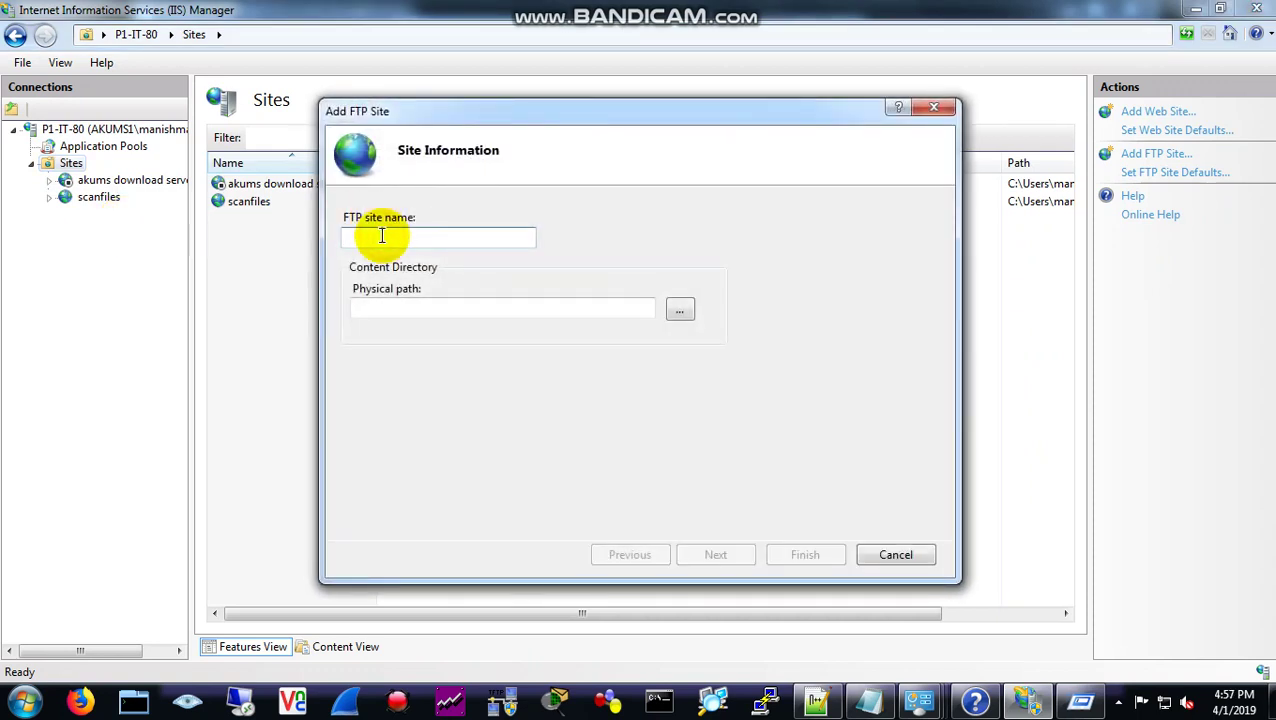
- Name the site ftp, set its physical path to Desktop\scan_files, and continue to Binding settings
{"action": "type", "text": "fr"}
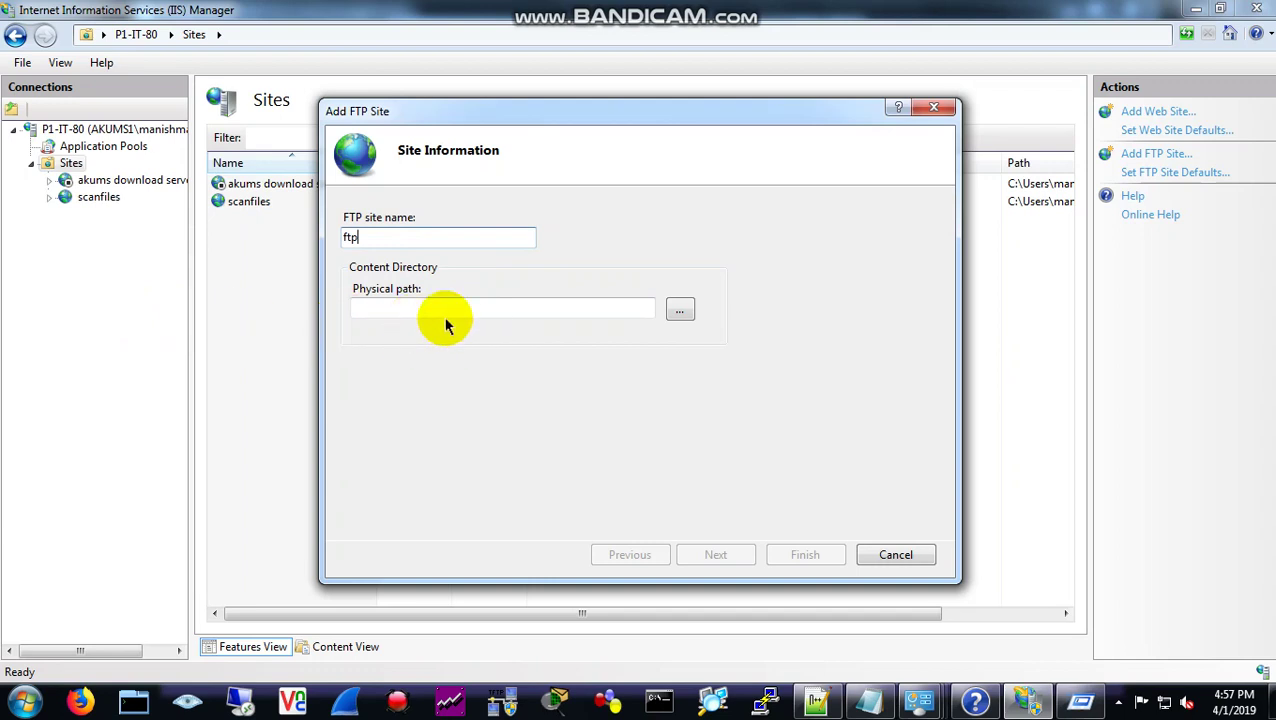
{"action": "left_click", "coordinate": [681, 311]}
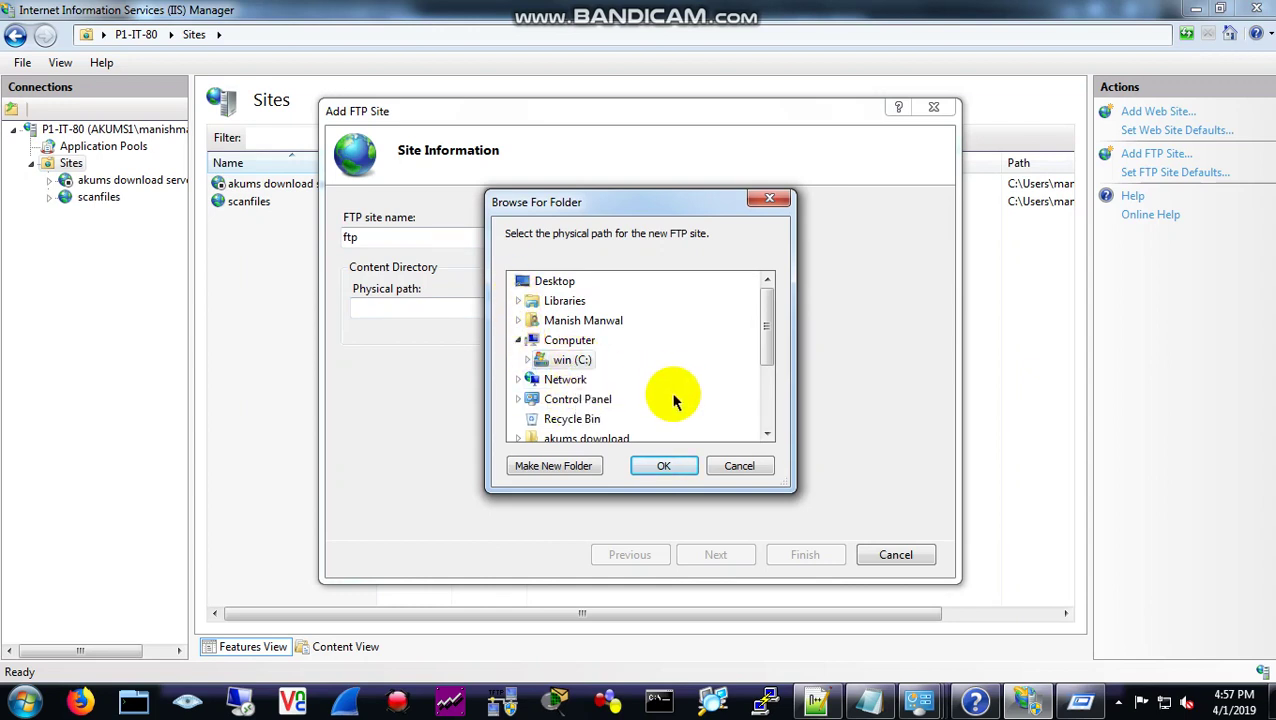
{"action": "left_click_drag", "start_coordinate": [766, 345], "coordinate": [765, 393]}
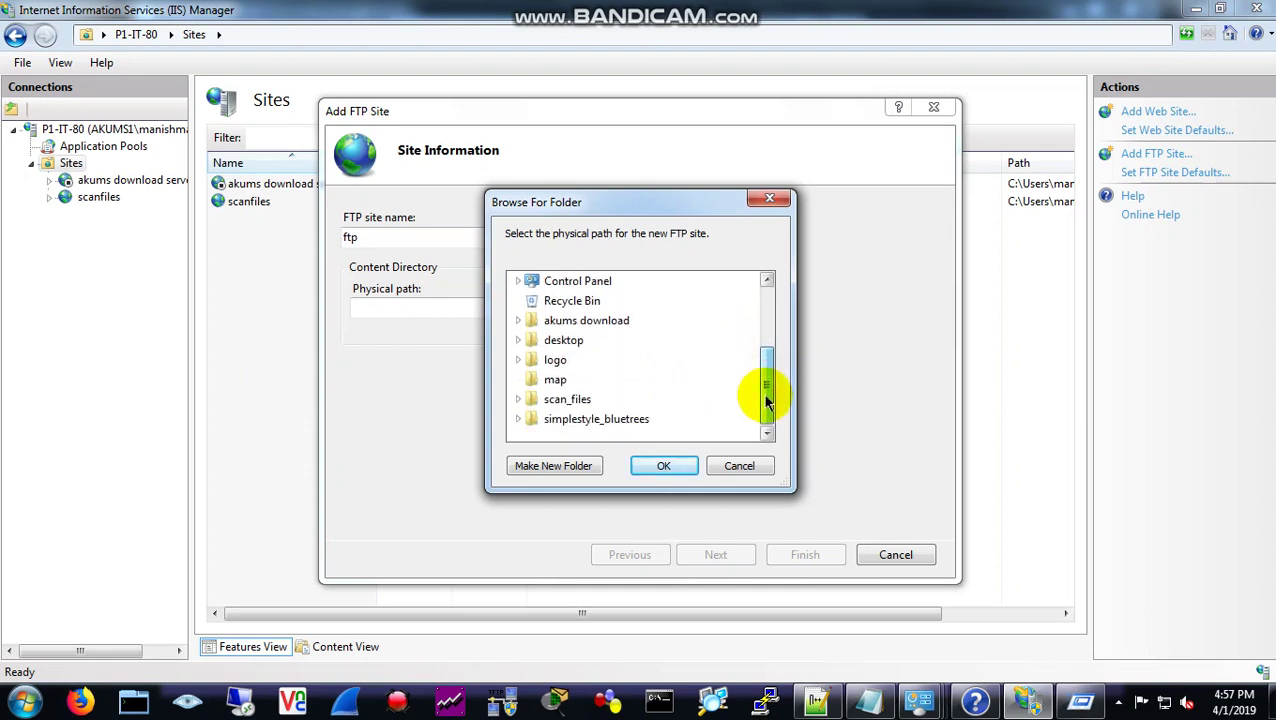
{"action": "left_click", "coordinate": [575, 402]}
{"action": "left_click", "coordinate": [665, 468]}
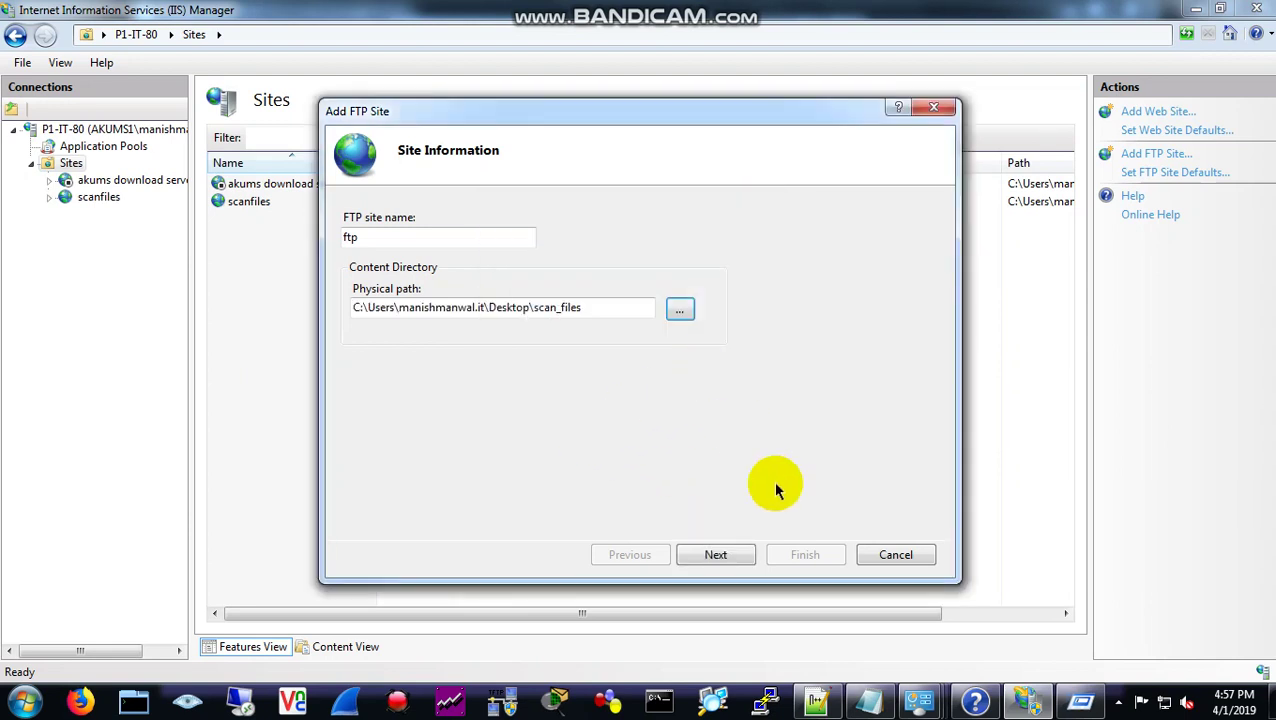
{"action": "left_click", "coordinate": [735, 553]}
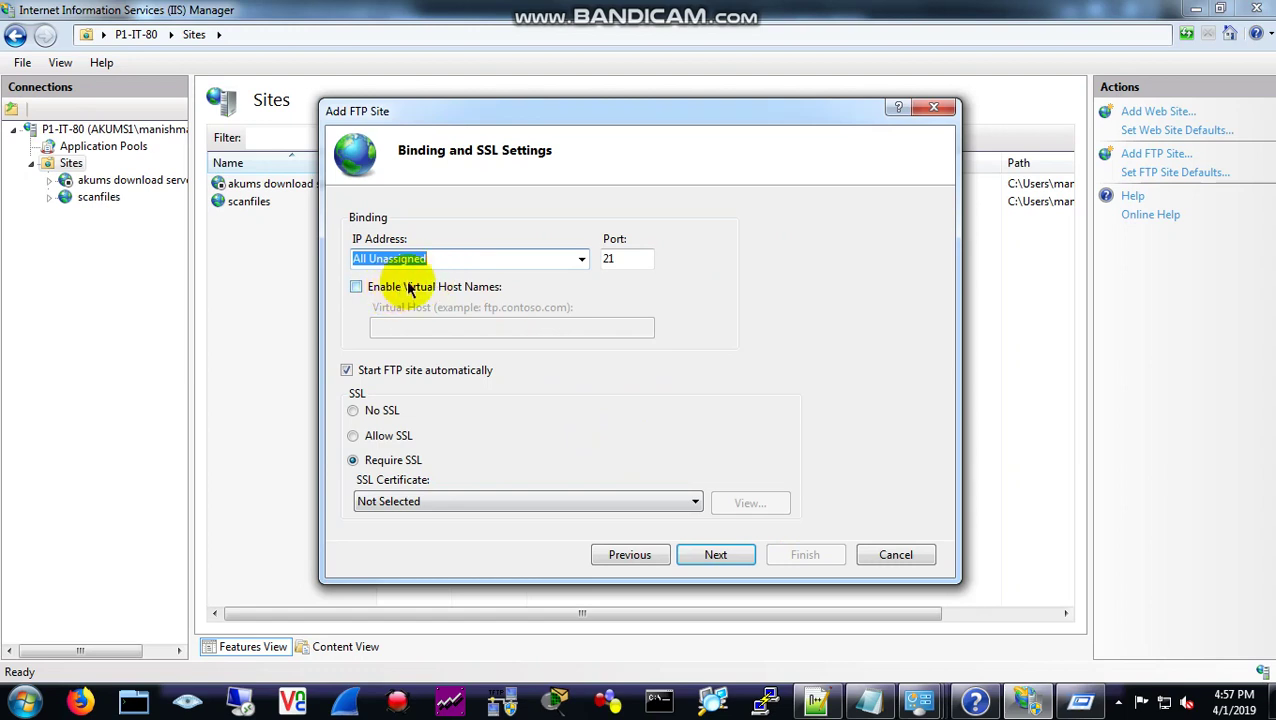
- Keep All Unassigned on port 21, choose No SSL, enable Basic authentication and finish the ftp site
{"action": "left_click", "coordinate": [582, 260]}
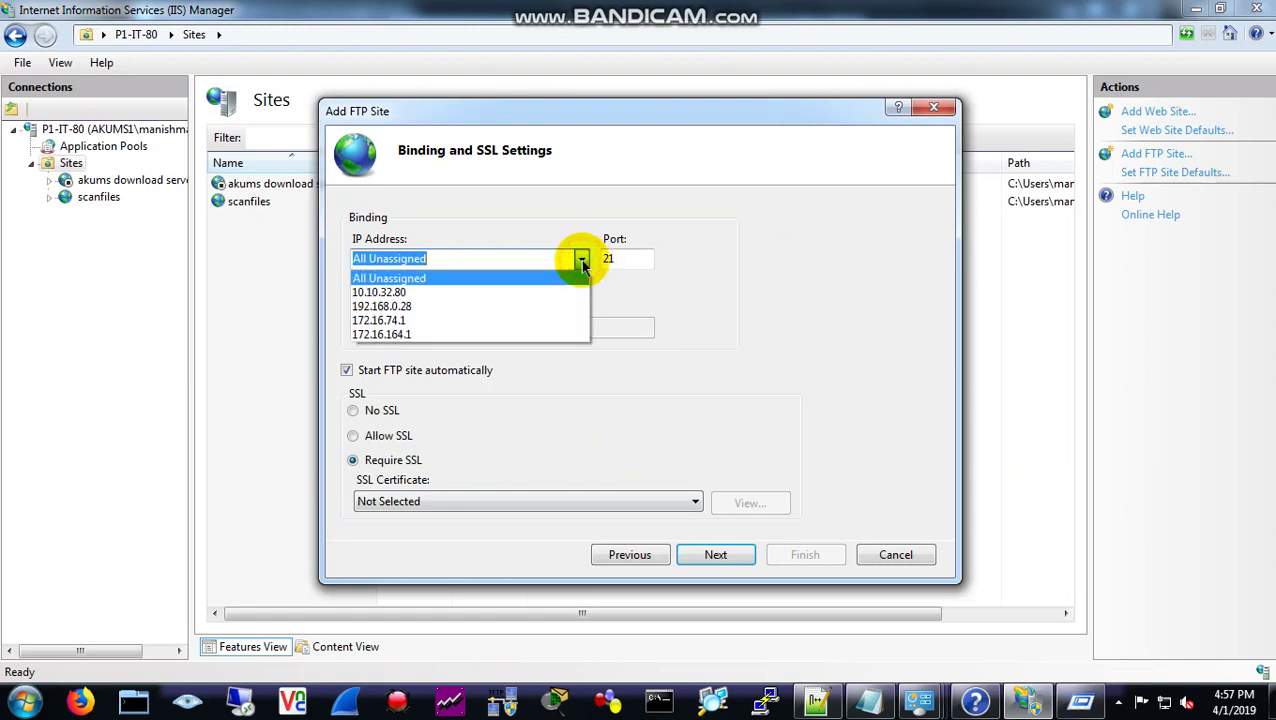
{"action": "left_click", "coordinate": [582, 260]}
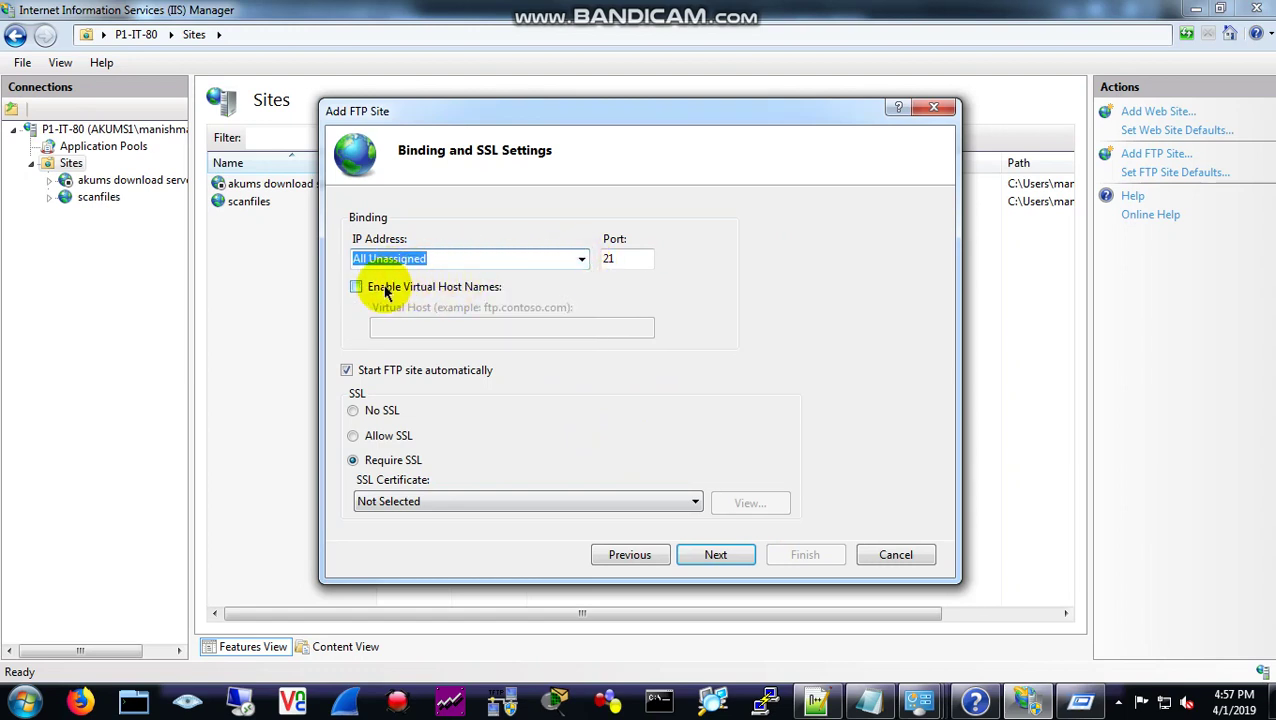
{"action": "left_click", "coordinate": [353, 410]}
{"action": "left_click", "coordinate": [716, 556]}
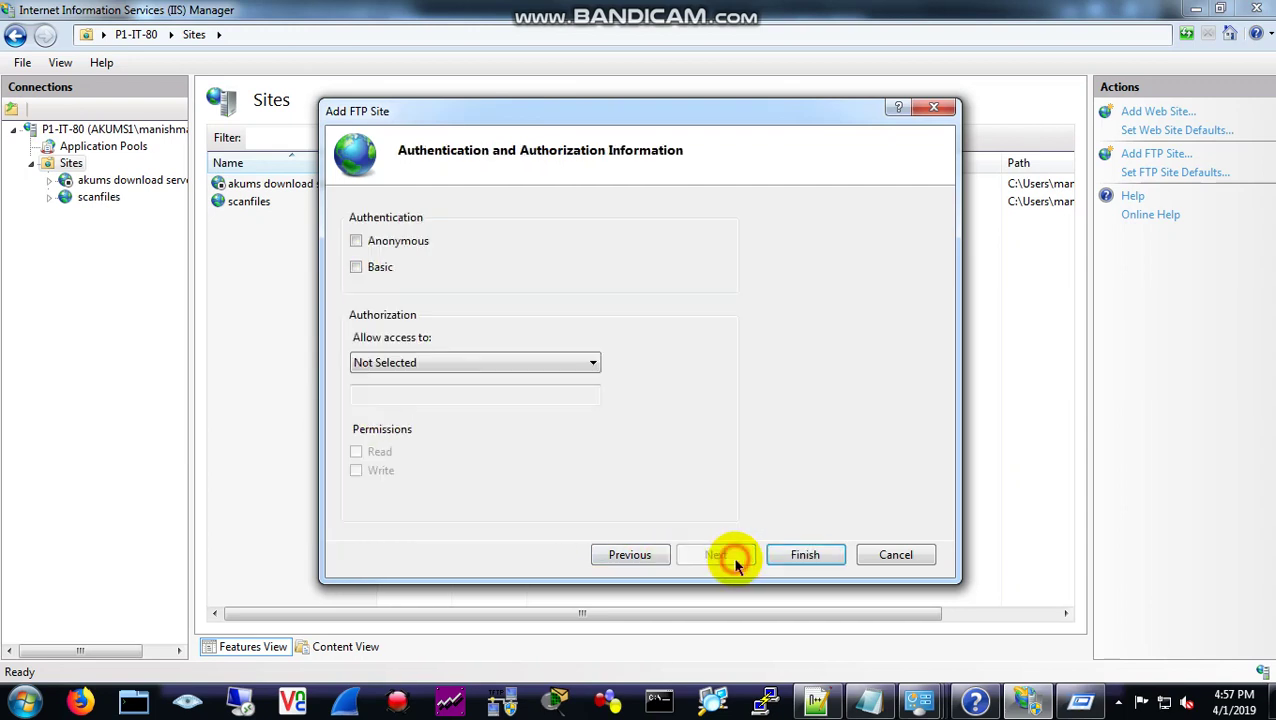
{"action": "left_click", "coordinate": [357, 266]}
{"action": "left_click", "coordinate": [797, 555]}
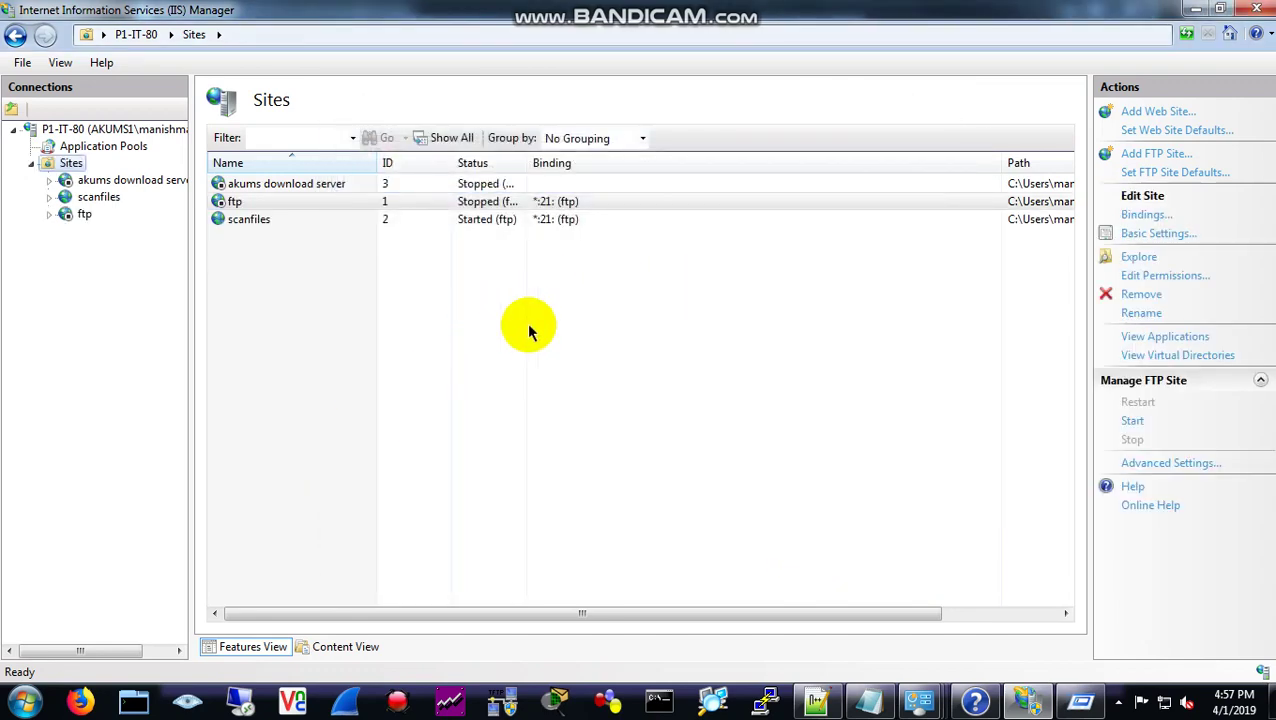
{"action": "right_click", "coordinate": [242, 199]}
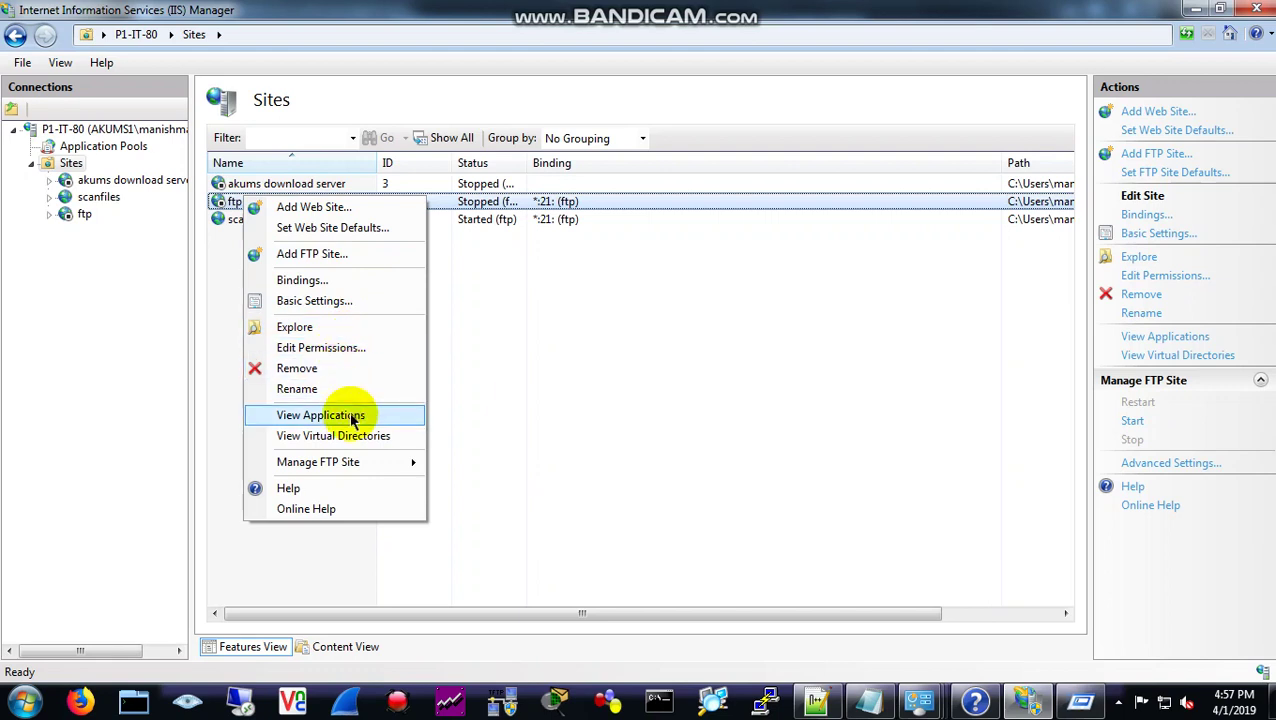
{"action": "left_click", "coordinate": [521, 427]}
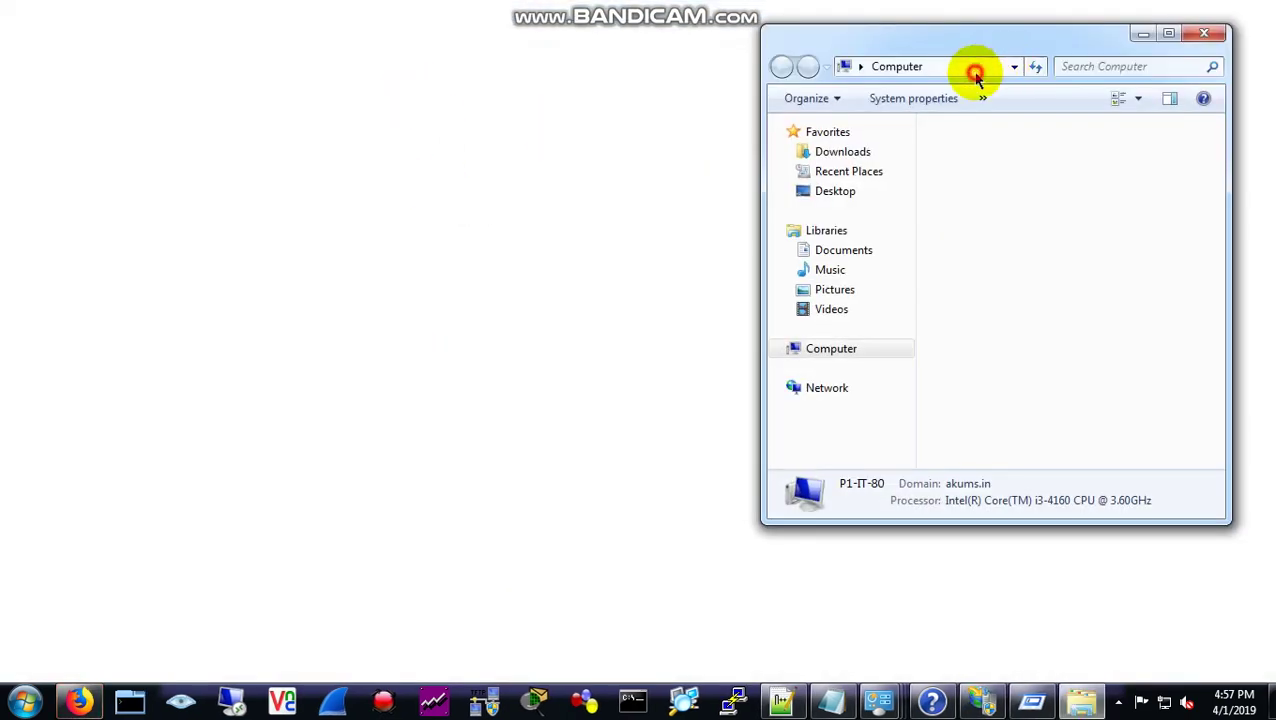
- Go to ftp://10.10.32.80 in Explorer and log on with the user name and password
{"action": "left_click", "coordinate": [972, 70]}
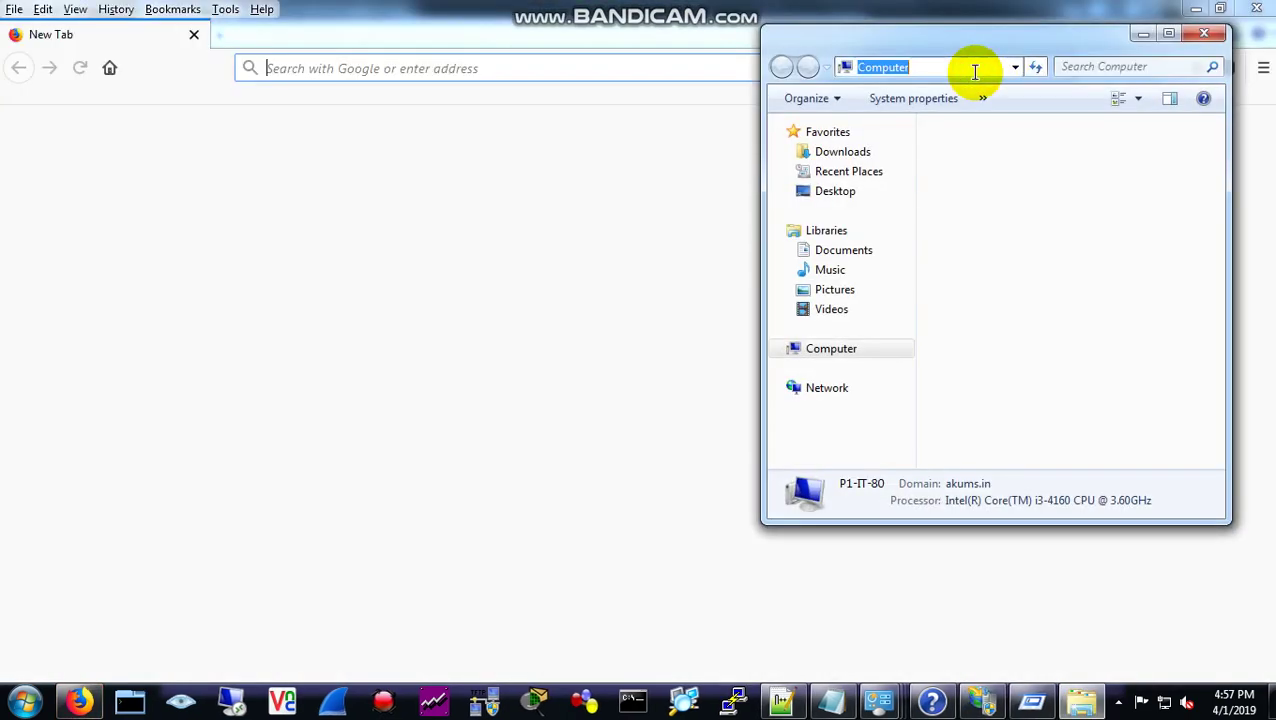
{"action": "type", "text": "ftp:"}
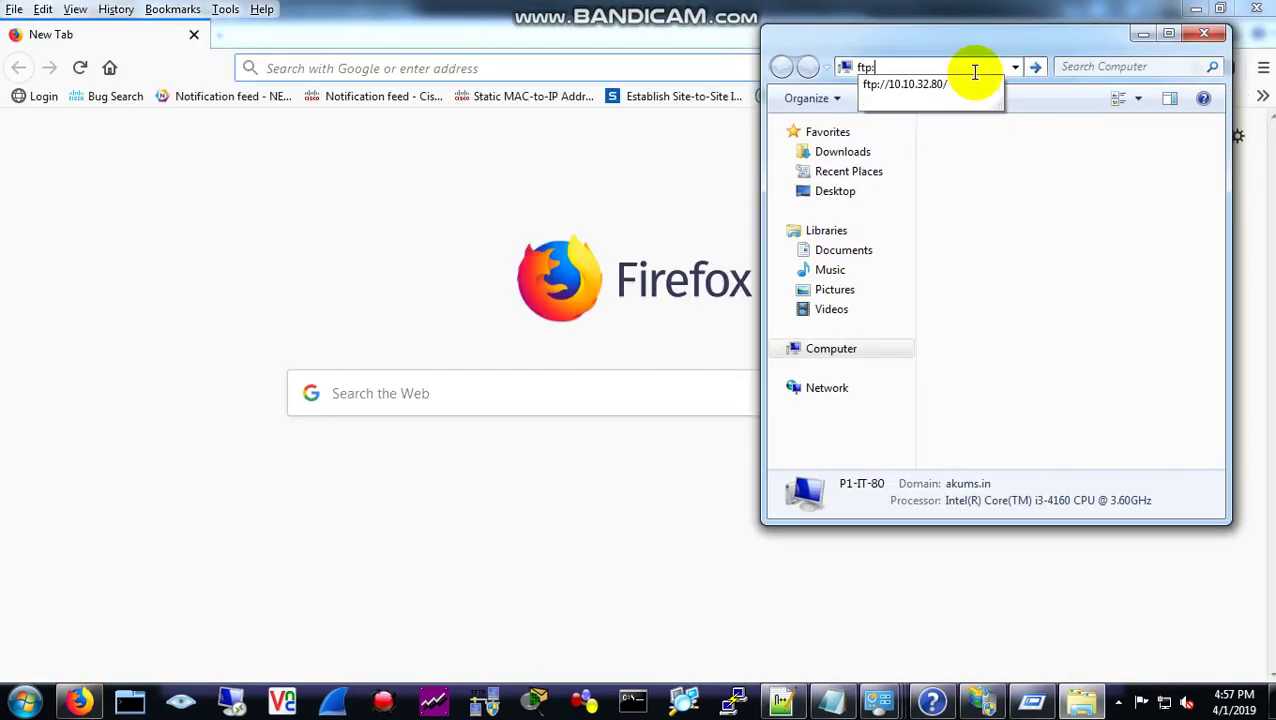
{"action": "type", "text": "10.10.32.80"}
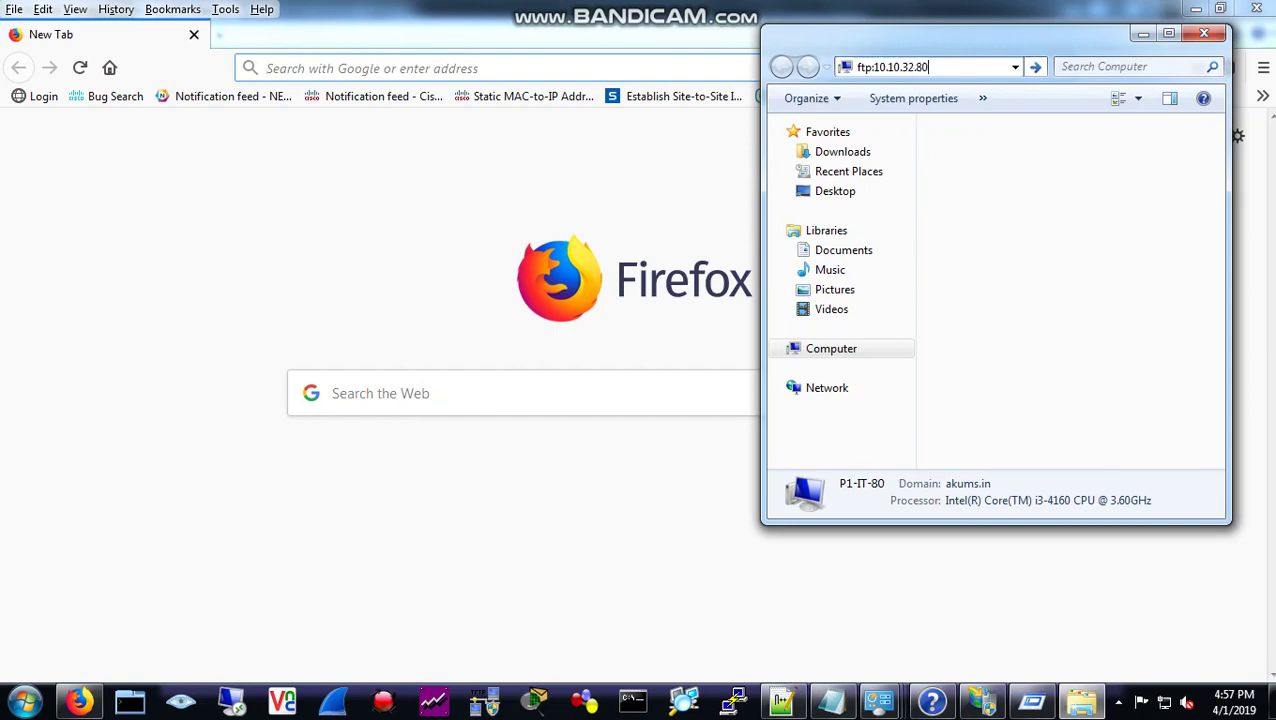
{"action": "key", "text": "Return"}
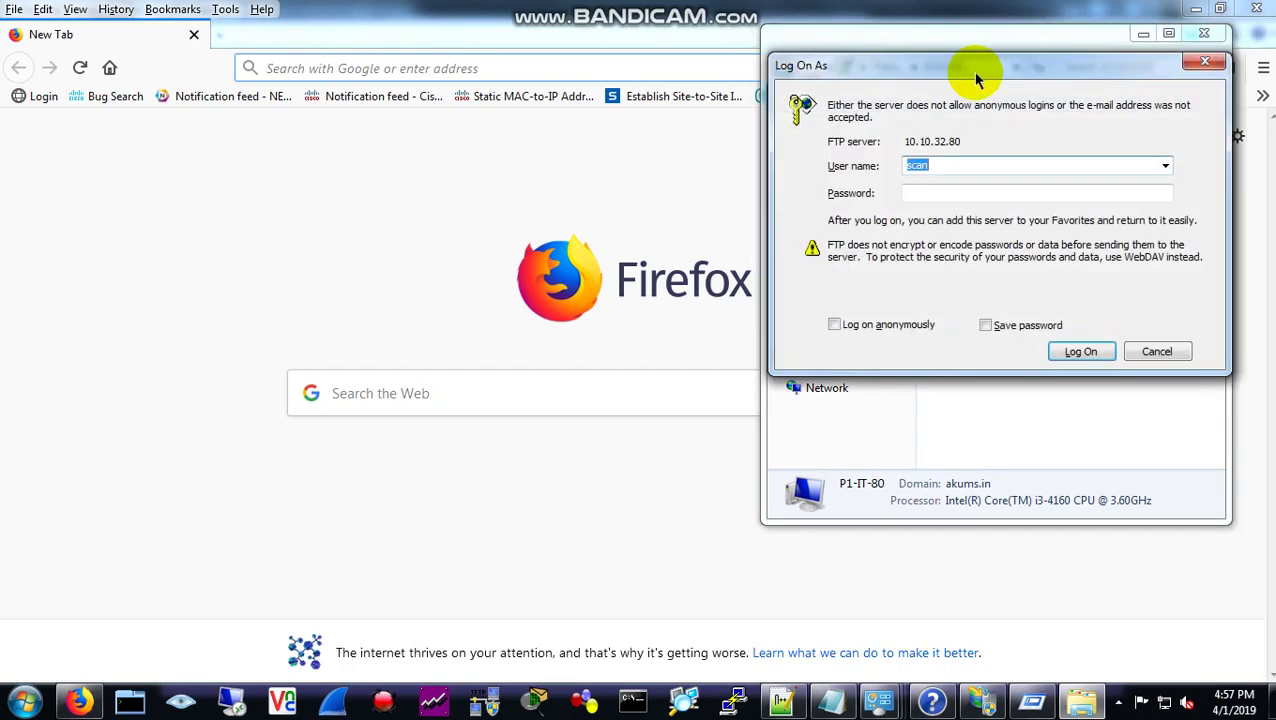
{"action": "type", "text": "adm"}
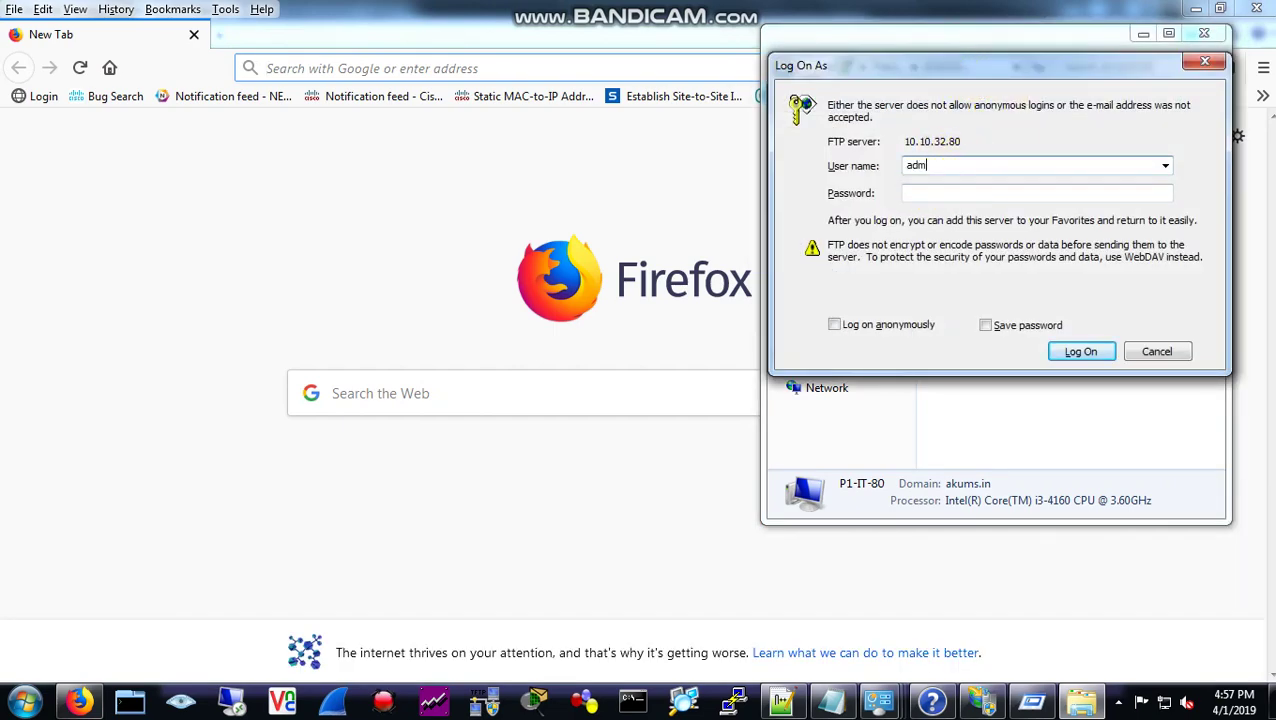
{"action": "type", "text": "inistraot"}
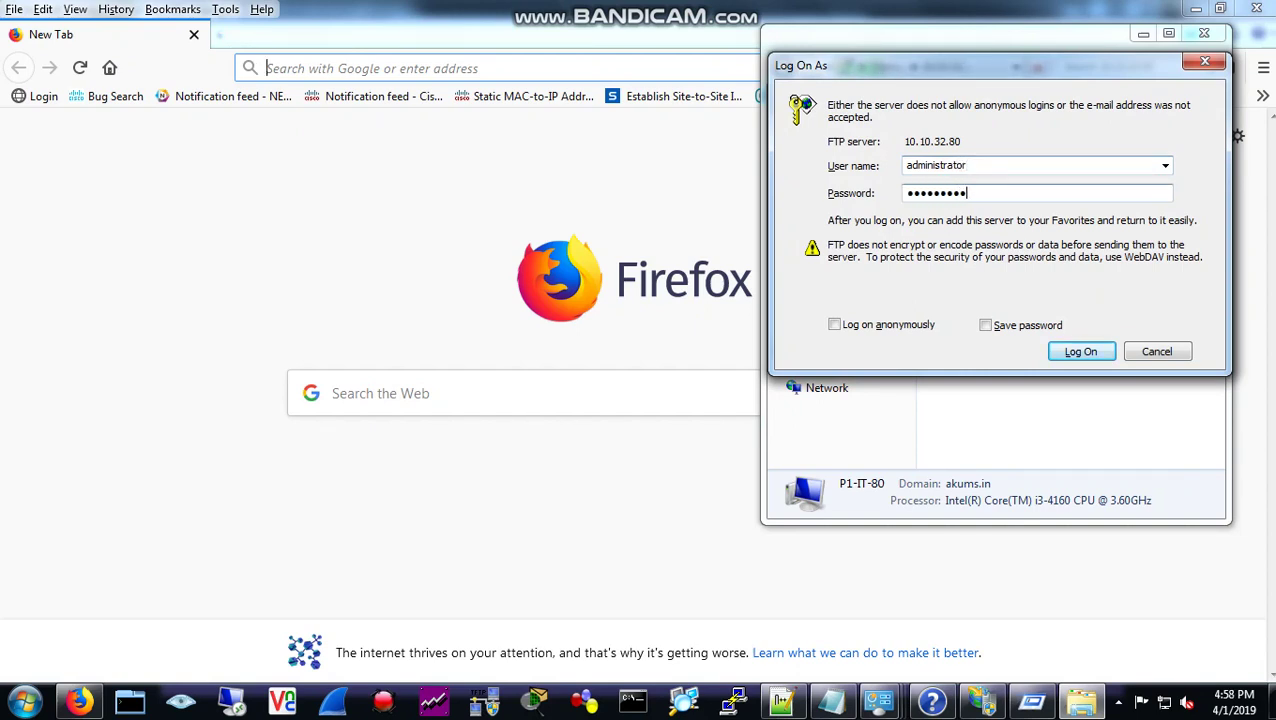
{"action": "key", "text": "Return"}
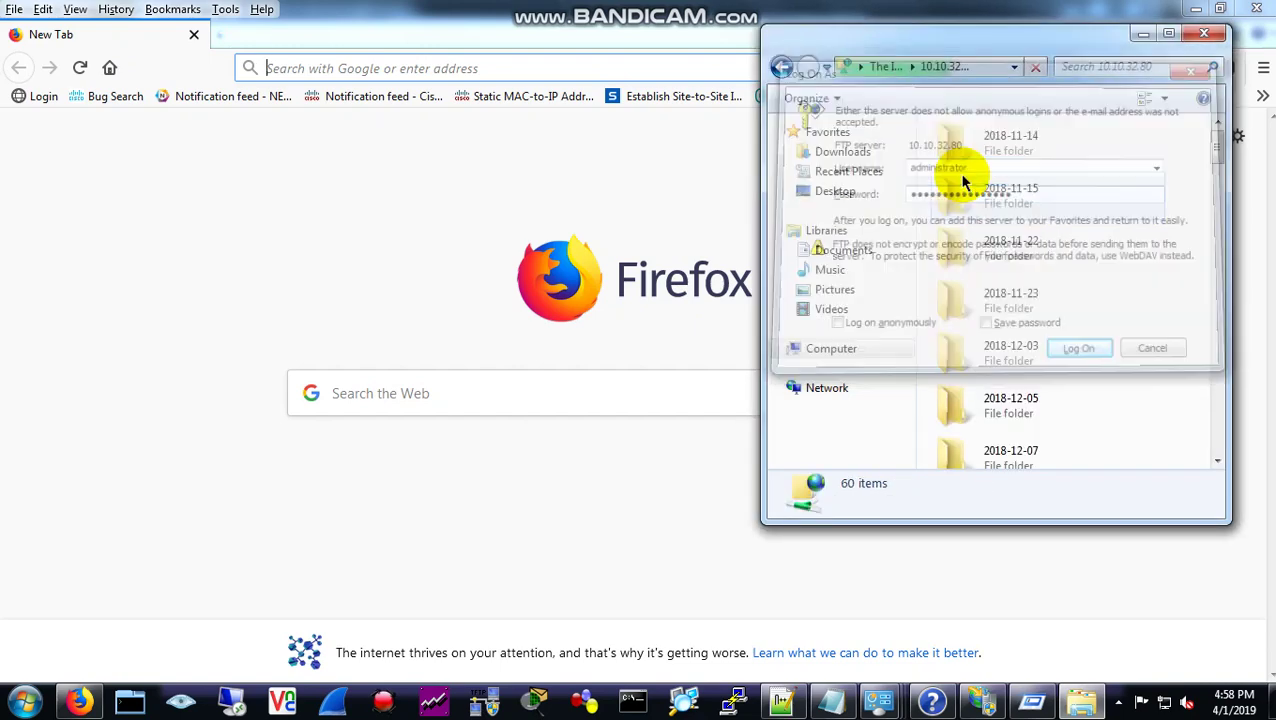
- Maximize Explorer and scroll the FTP listing down to laptop.xlsx, Scan1.PDF and Scan10001.PDF
{"action": "left_click", "coordinate": [1169, 36]}
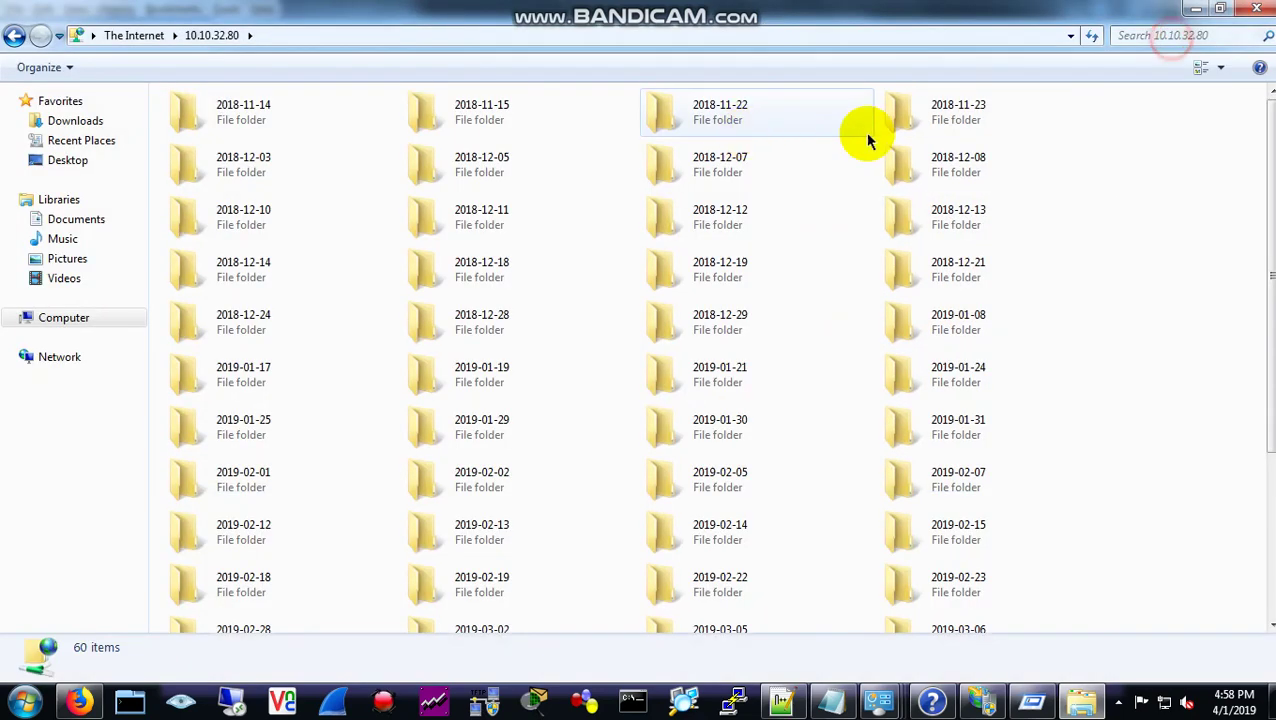
{"action": "left_click", "coordinate": [248, 126]}
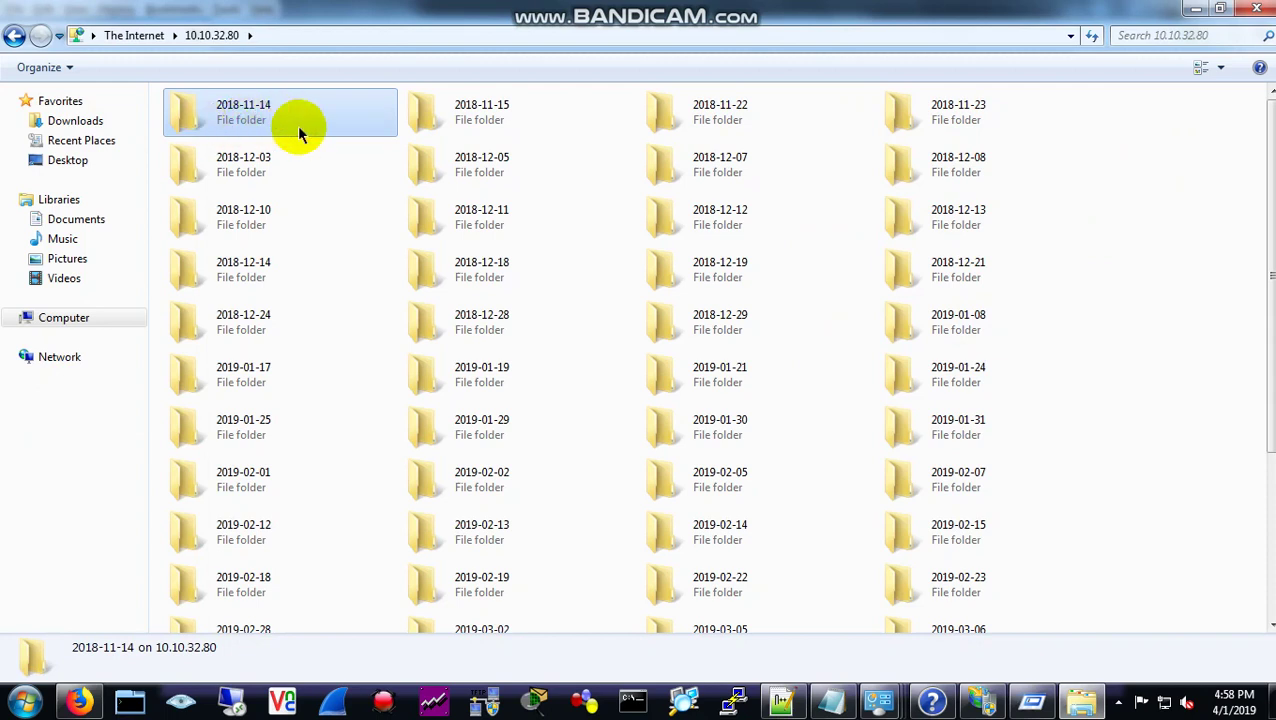
{"action": "scroll", "coordinate": [792, 435], "scroll_direction": "down", "scroll_amount": 3}
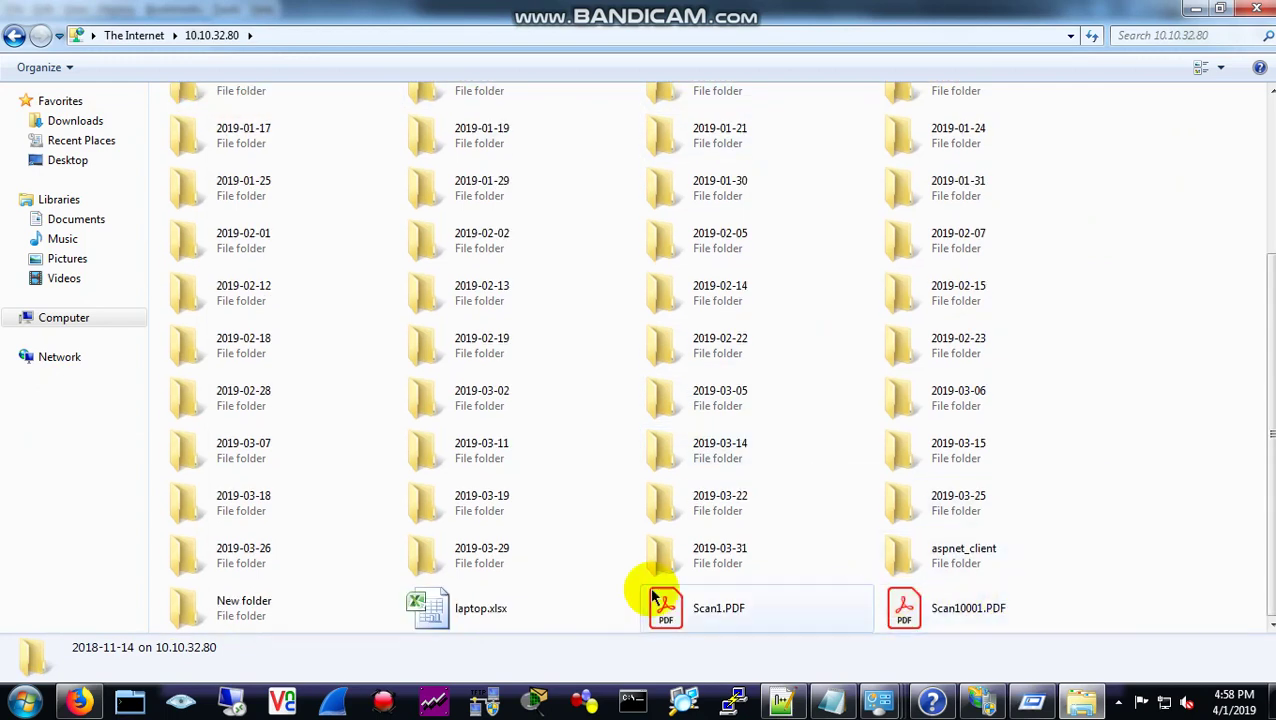